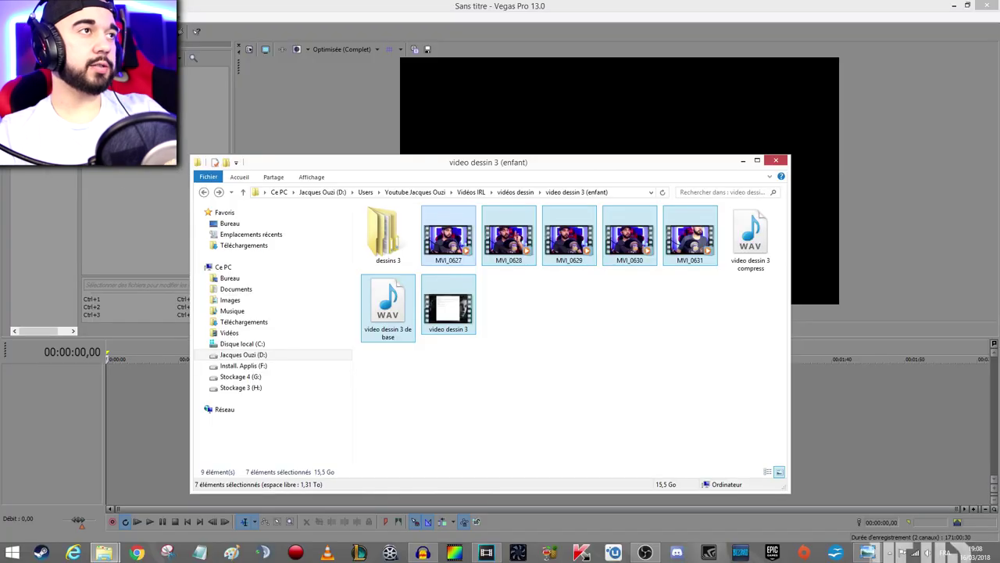
Bring the selected recordings into the project and lay the MVI camera clips one after another on the timeline
click(600, 360)
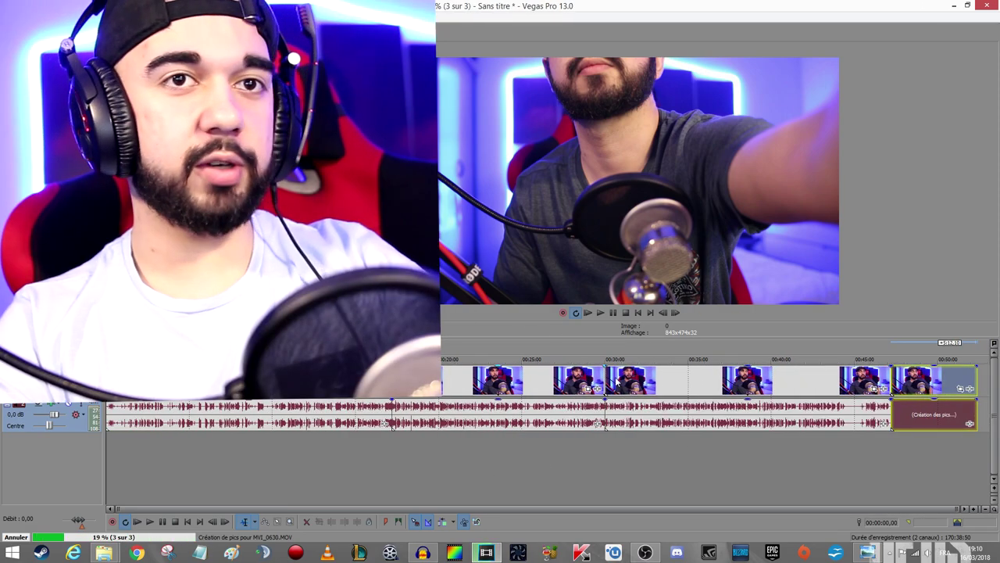
click(175, 349)
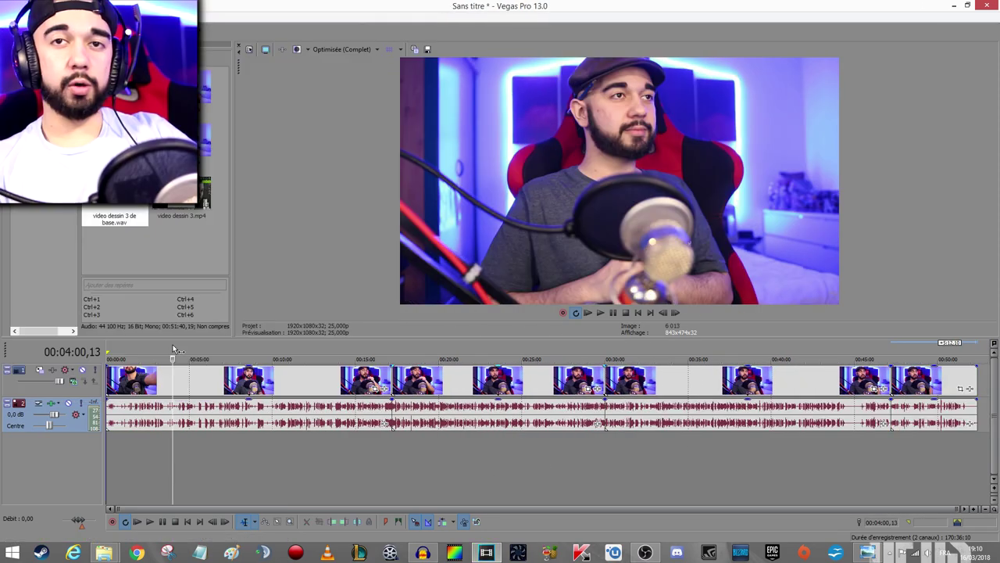
Add new tracks below the camera footage and place the video dessin 3.mp4 screen recording at the timeline start
right_click(87, 452)
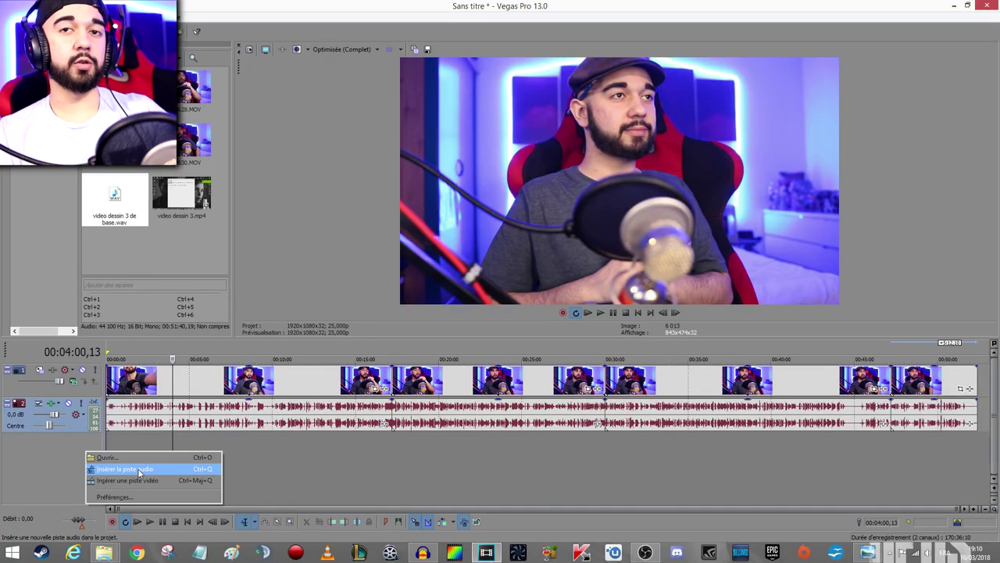
click(139, 470)
right_click(78, 492)
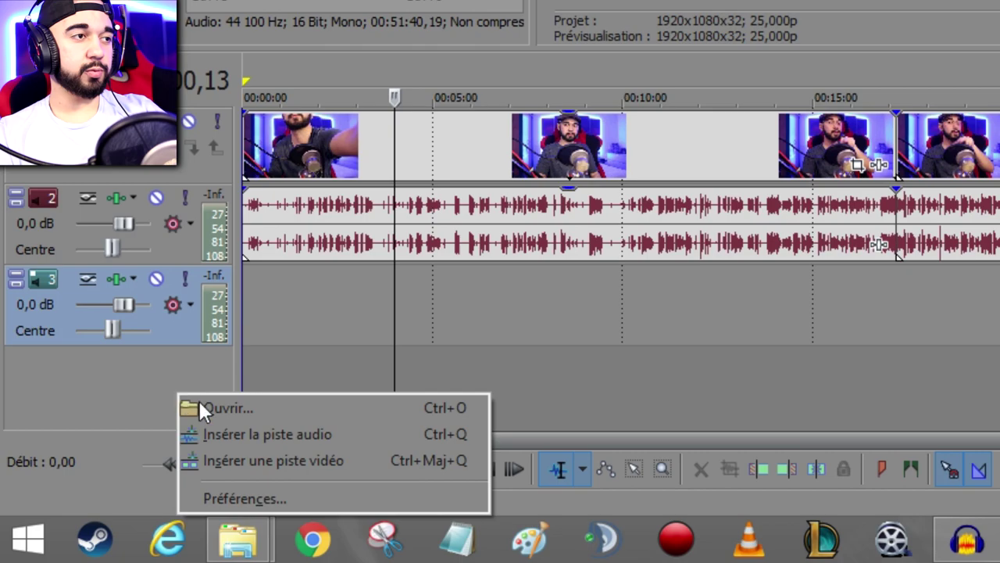
click(121, 519)
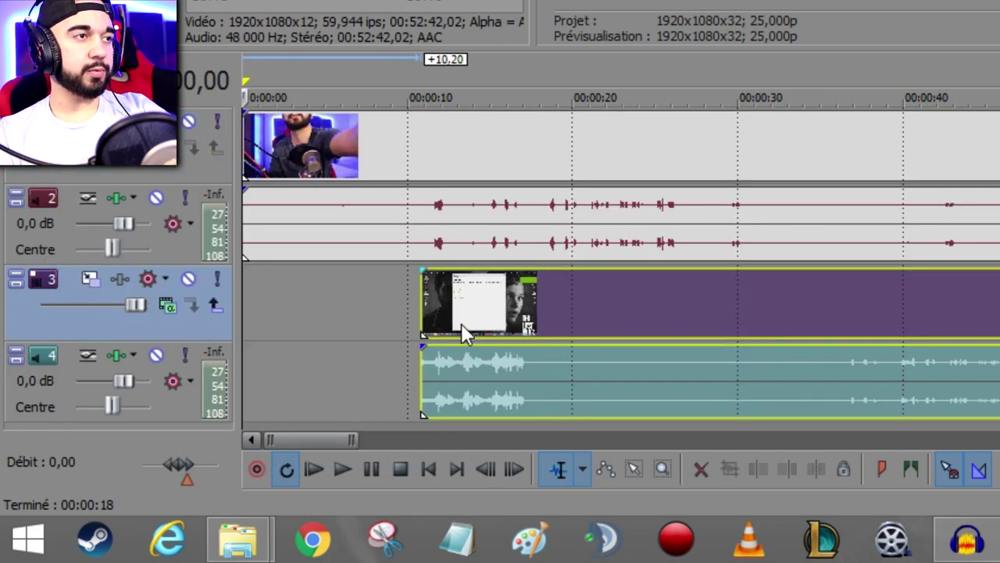
drag(461, 323, 282, 301)
Insert another audio track at the end and place video dessin 3 de base.wav at its beginning
scroll(281, 301, down, 2)
right_click(156, 397)
click(236, 431)
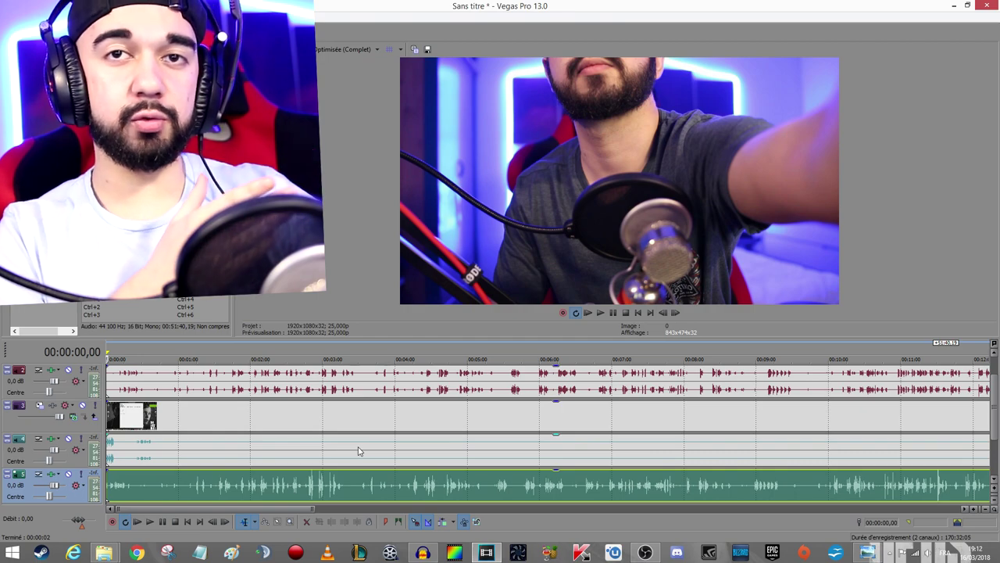
Examine and play the camera audio and the WAV recording between about 00:01:45 and 00:01:52 to compare their timing
click(235, 351)
scroll(675, 410, up, 5)
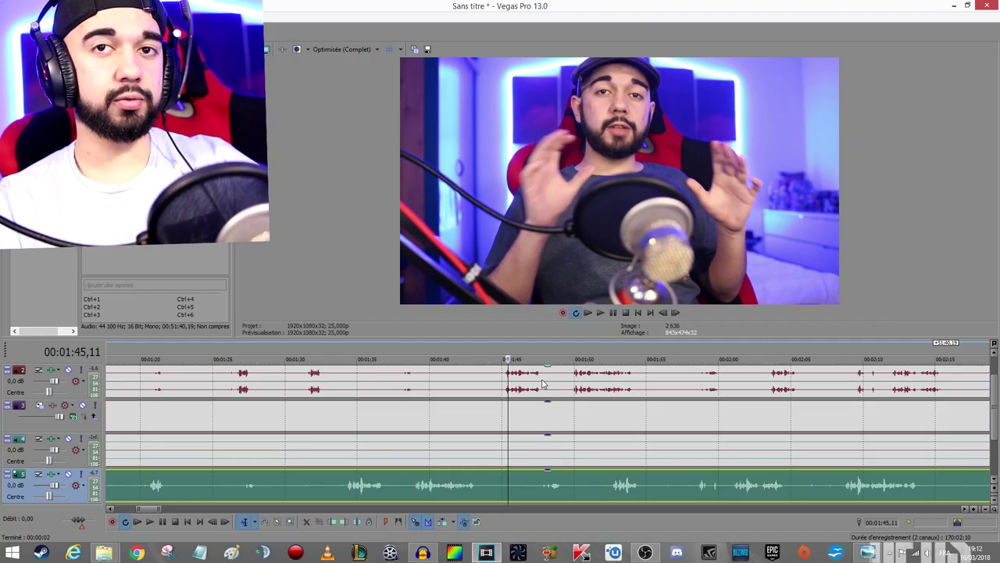
click(544, 383)
click(611, 359)
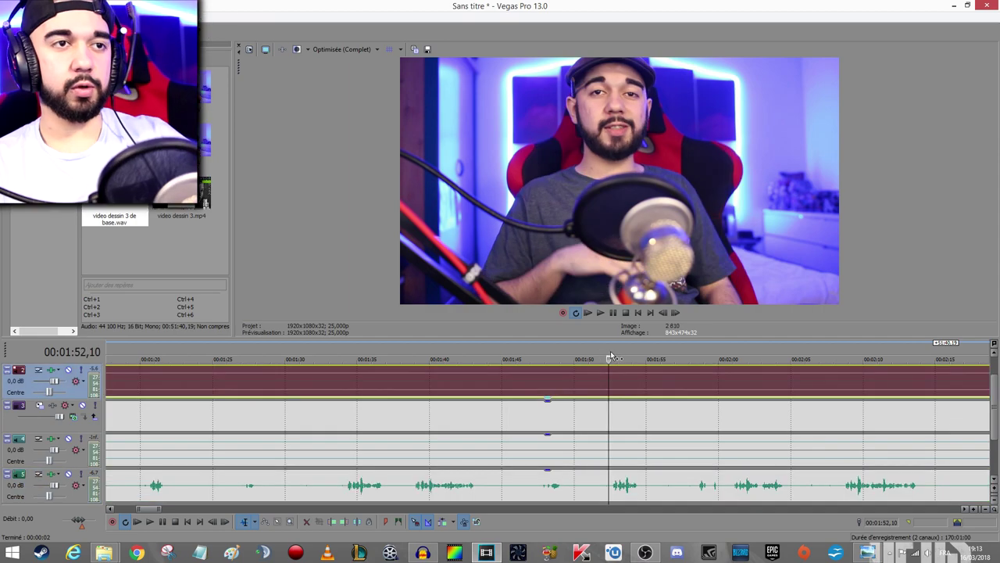
click(601, 312)
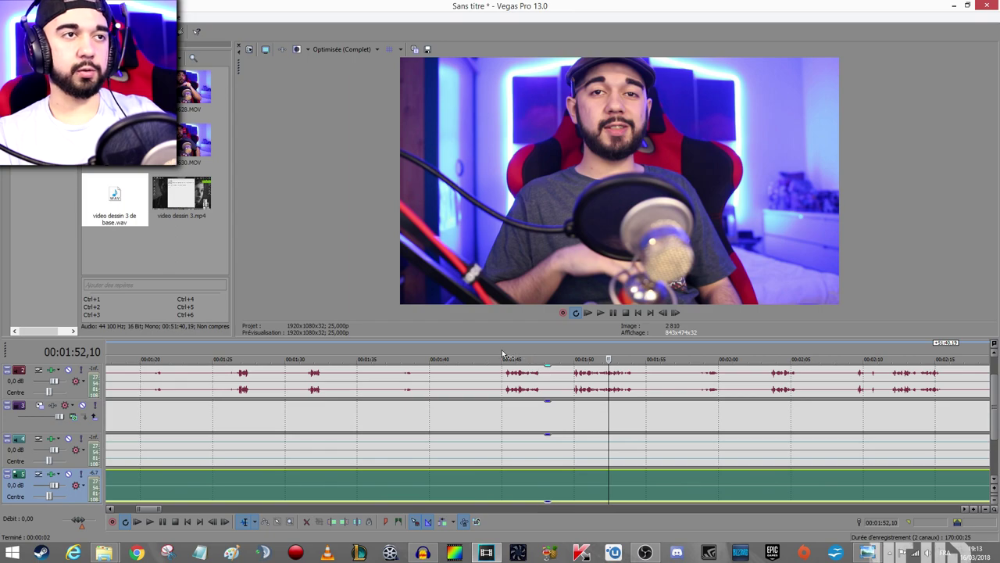
click(502, 355)
click(603, 314)
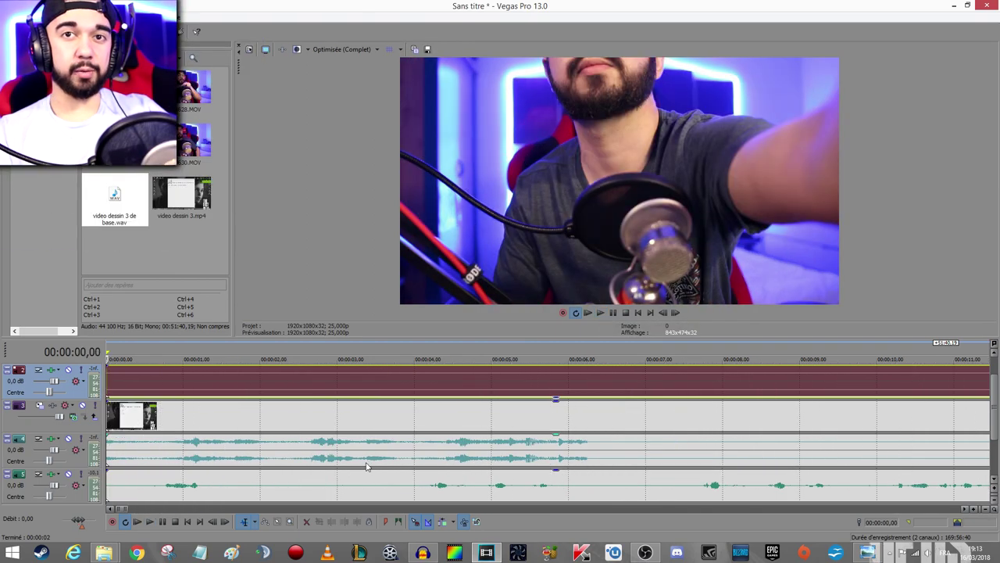
Shift the WAV and screen recording clips along the timeline until their waveforms roughly match the camera audio
scroll(364, 469, down, 8)
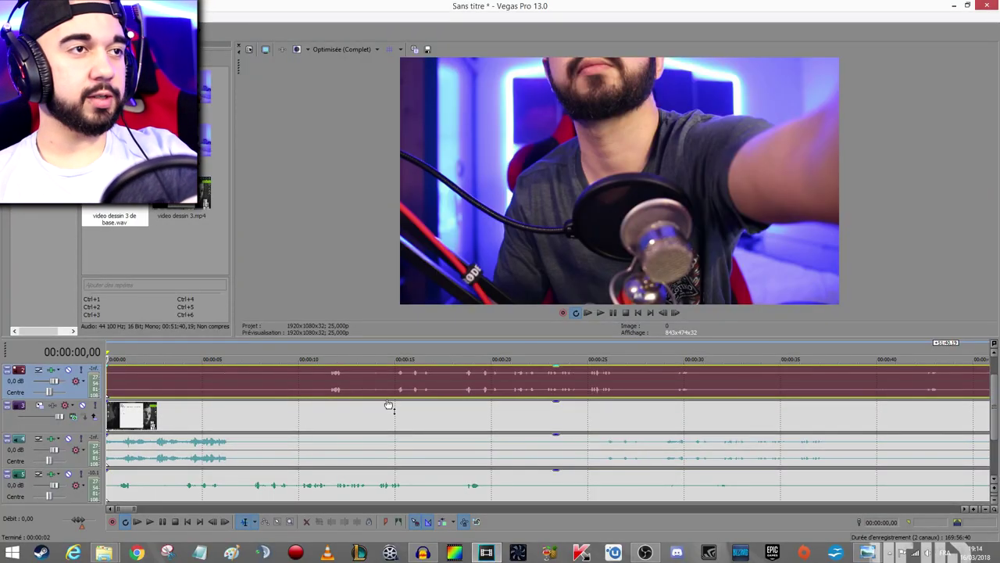
drag(246, 484, 456, 471)
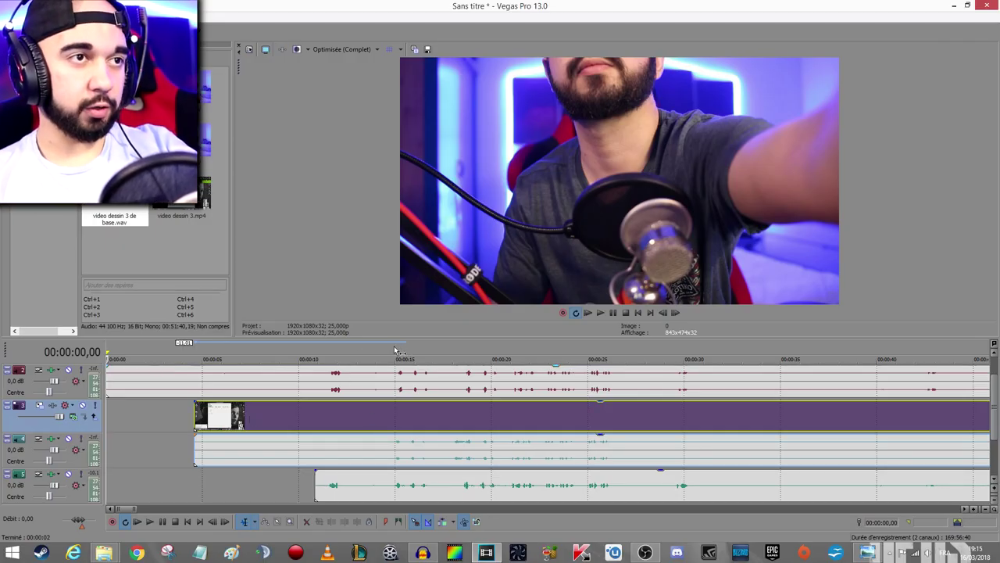
Refine the WAV clip's position by matching its waveform peaks with the camera audio around 00:00:15
scroll(571, 368, up, 10)
click(587, 446)
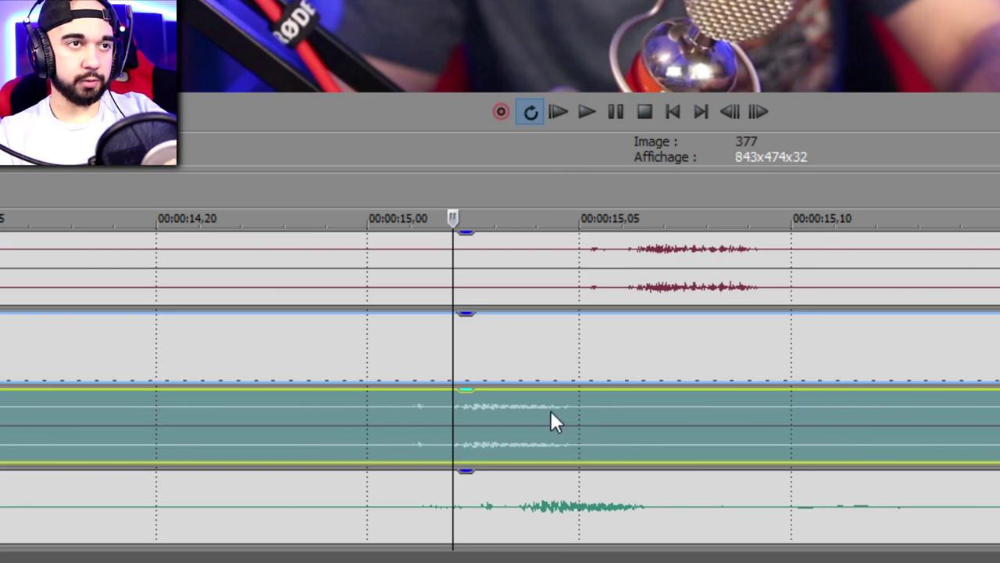
scroll(578, 391, down, 5)
click(577, 381)
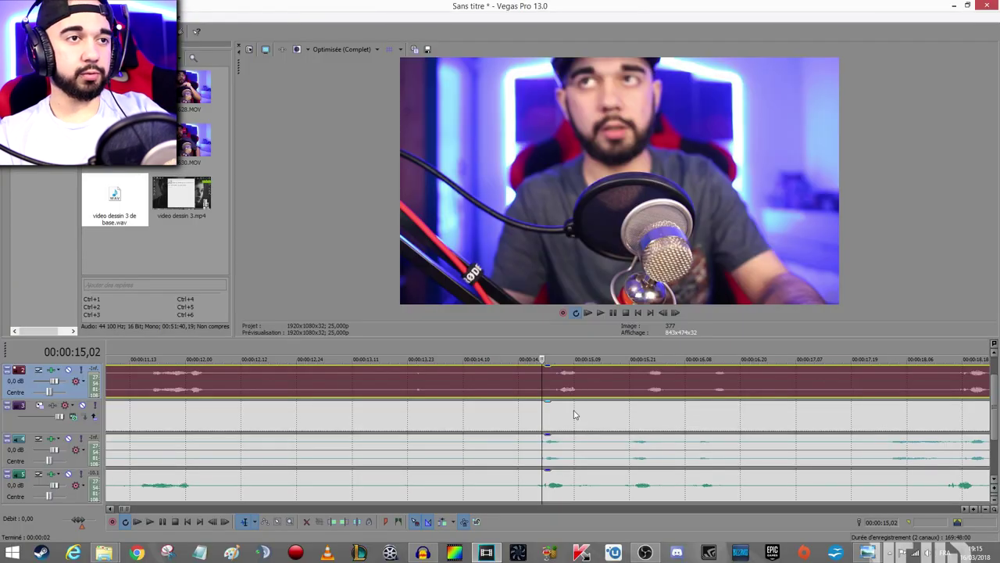
click(579, 484)
scroll(580, 484, up, 3)
scroll(599, 381, down, 4)
Play the passage after about 00:00:20 to check the WAV's synchronisation with the camera audio
key(space)
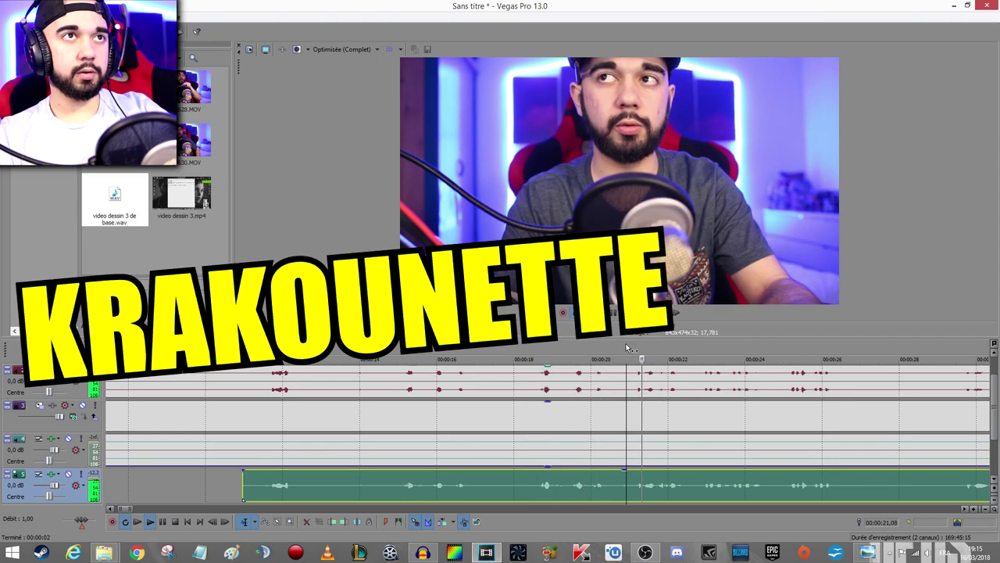
scroll(640, 364, down, 1)
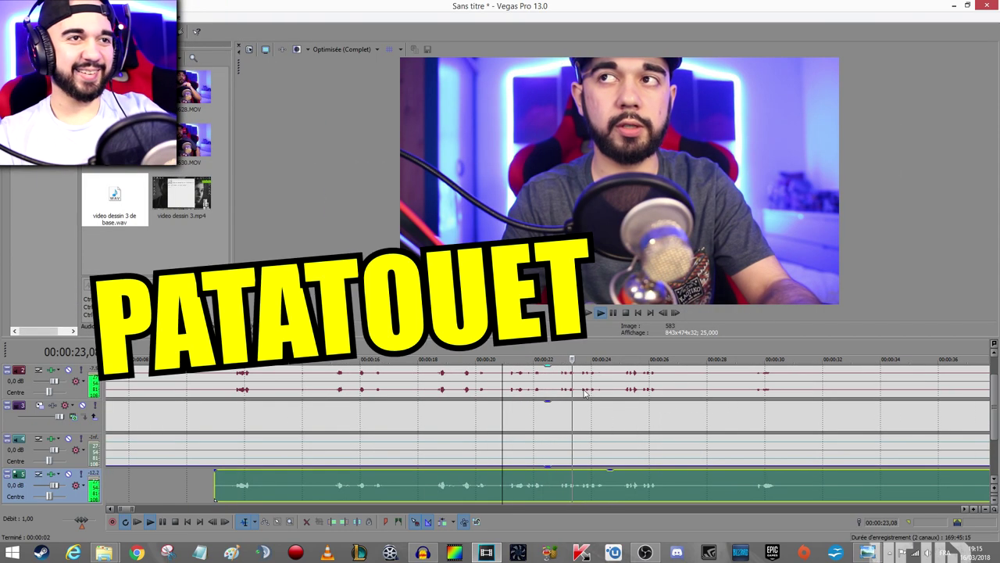
click(625, 313)
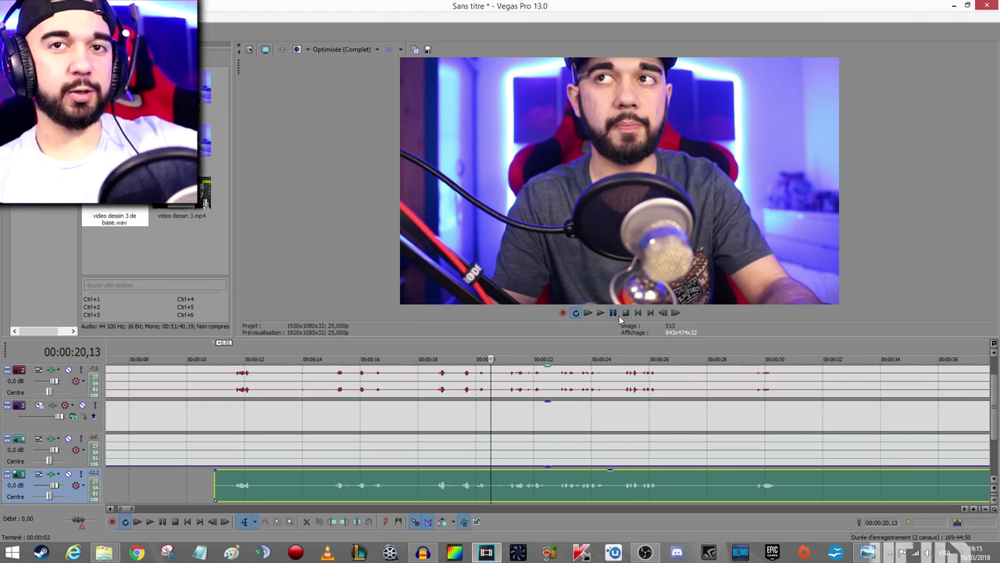
Nudge the WAV clip by tiny amounts and replay the passage around 00:00:20 to match the camera audio by ear
scroll(642, 480, up, 5)
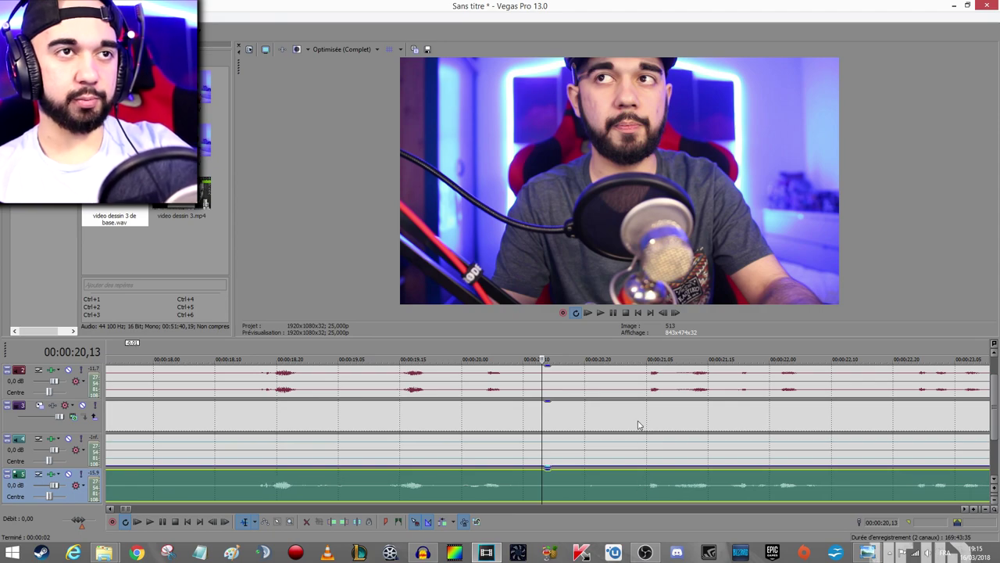
click(600, 313)
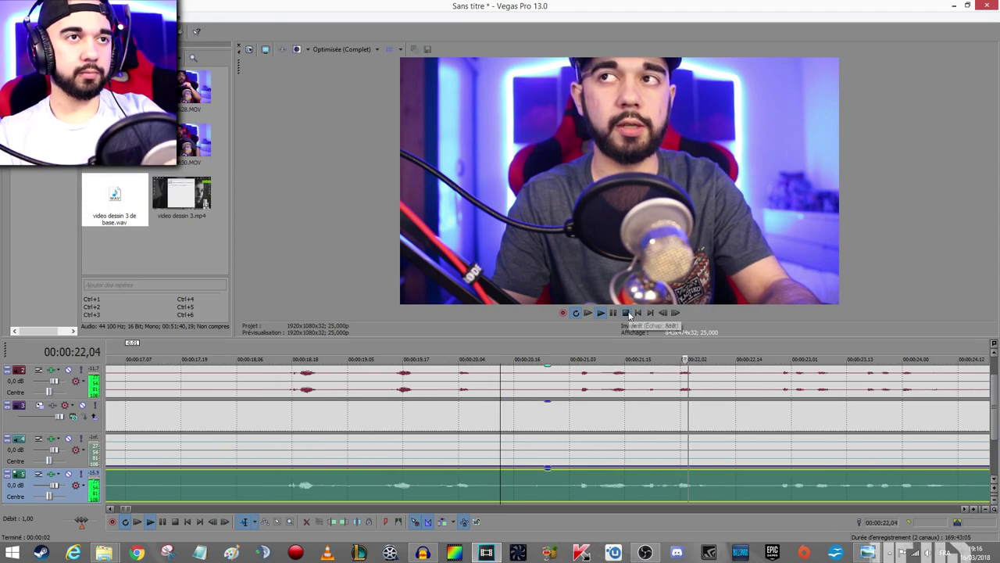
click(612, 313)
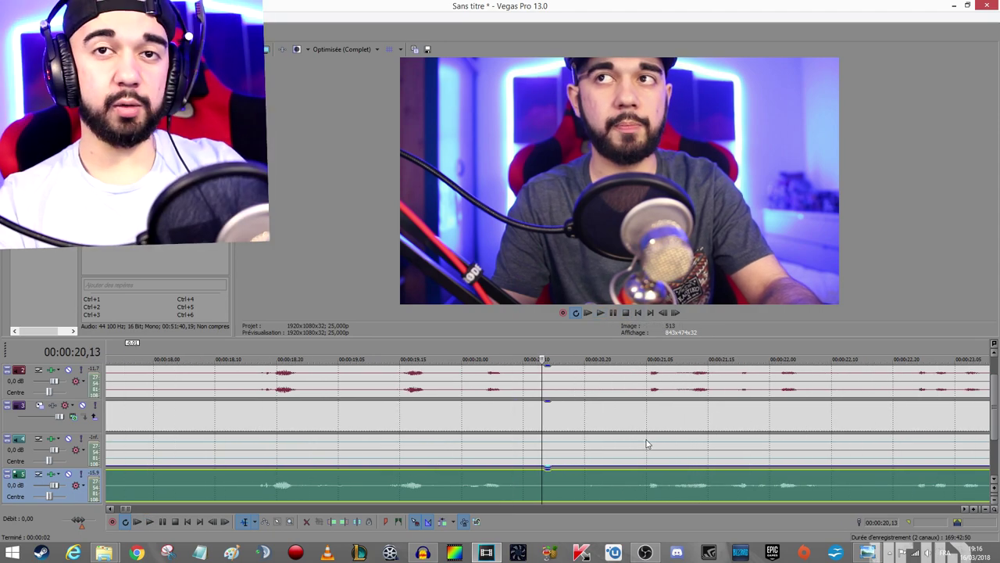
click(610, 313)
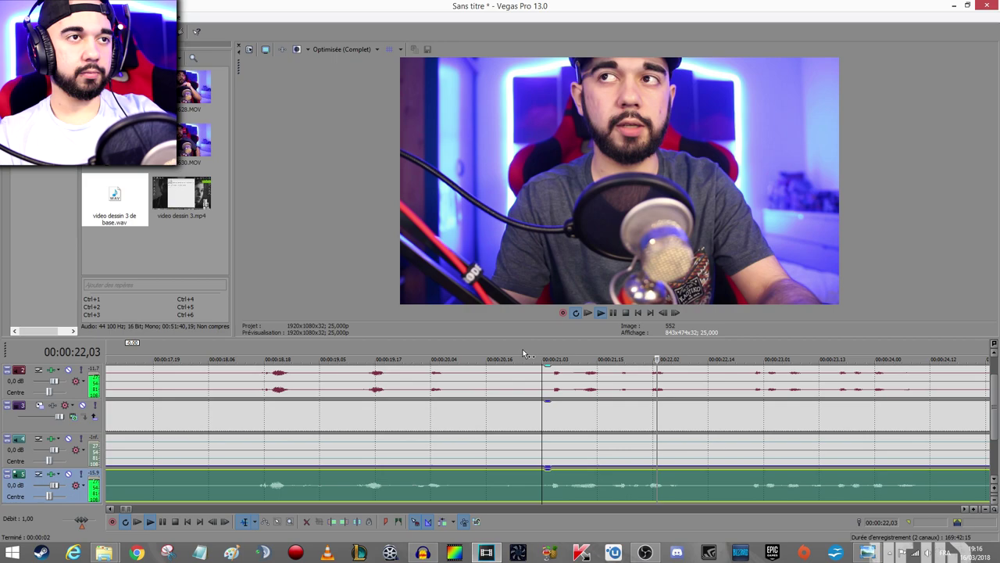
scroll(637, 371, down, 2)
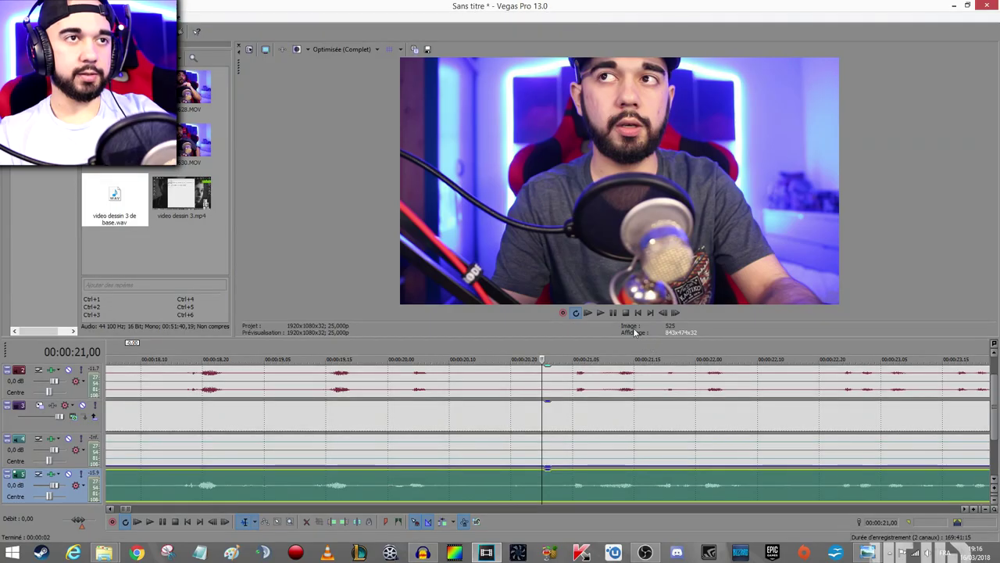
scroll(653, 385, down, 2)
click(626, 314)
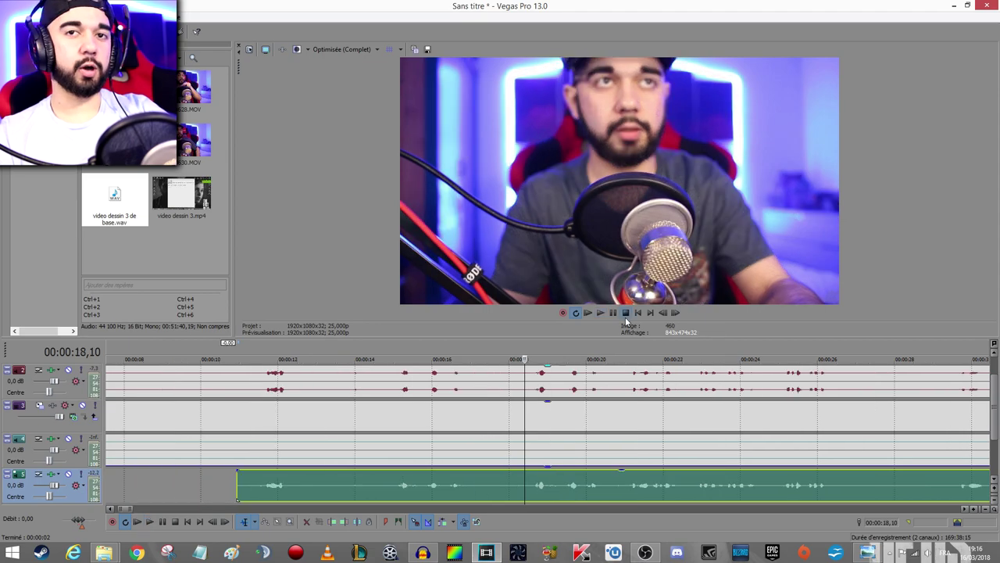
Play the passage from about 00:00:15 to check the screen recording's audio against the camera and WAV tracks
click(555, 446)
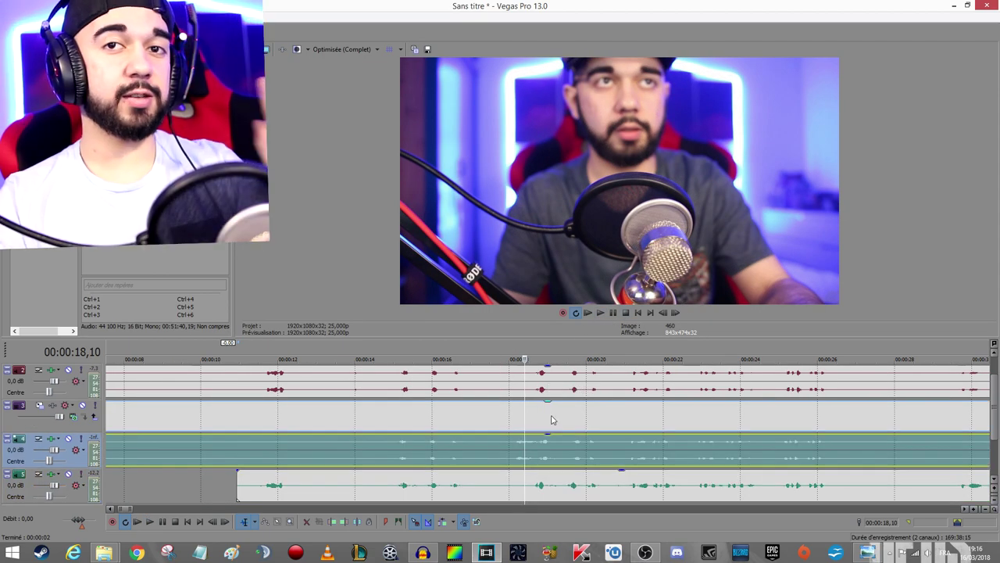
click(599, 312)
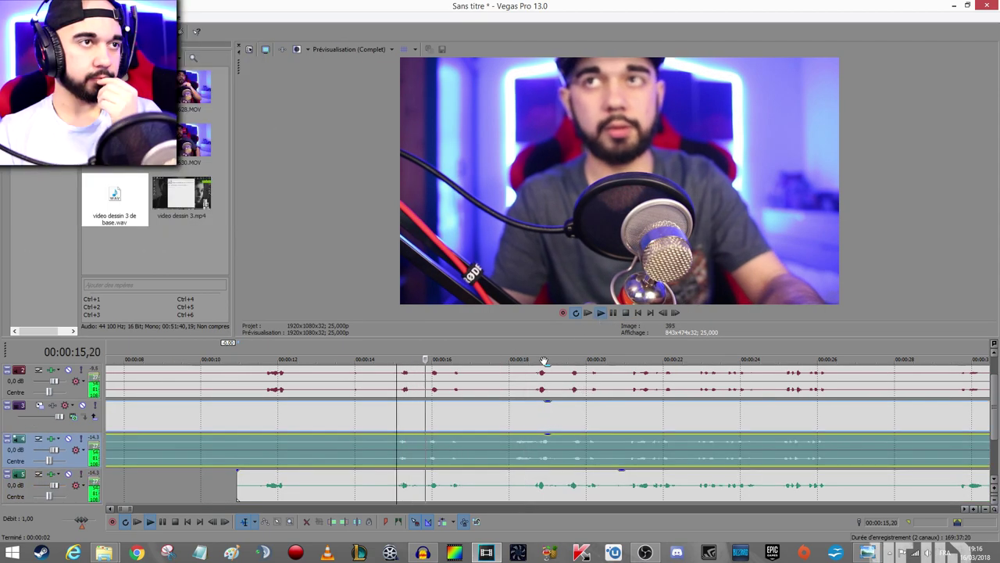
click(626, 313)
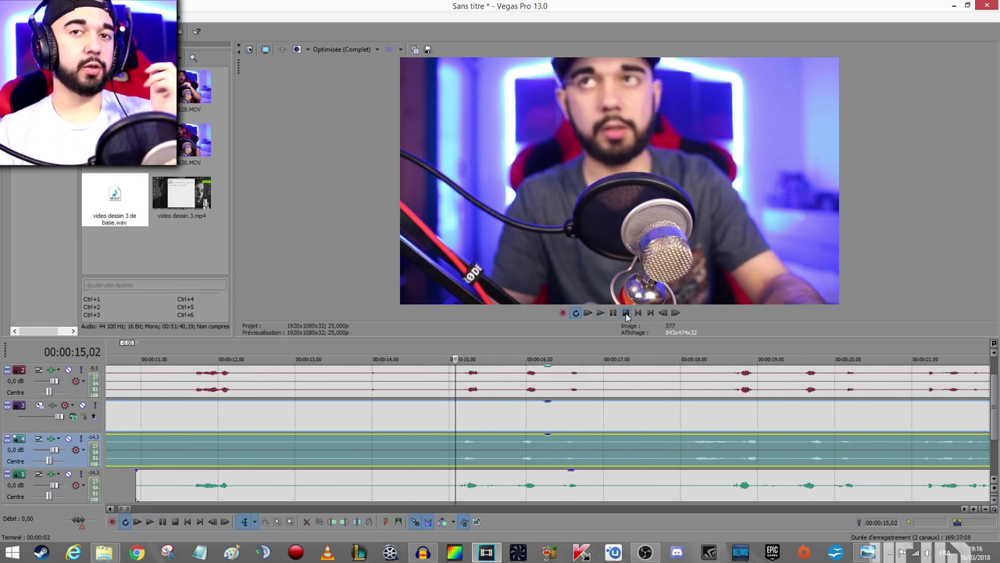
click(545, 375)
key(space)
scroll(618, 383, down, 3)
scroll(617, 383, up, 3)
key(space)
Fine-tune the position of the screen recording clip so its audio lines up with the camera audio
click(777, 423)
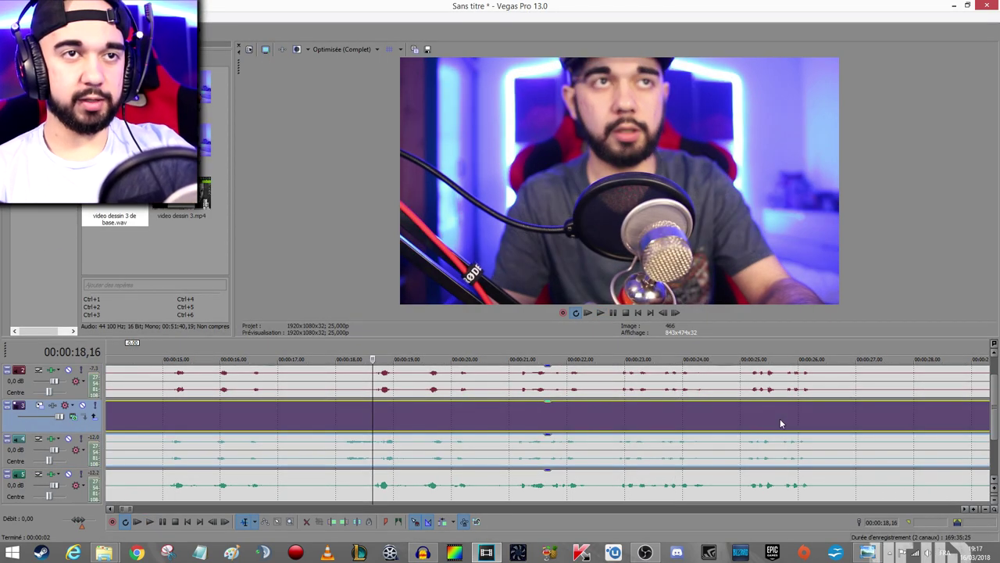
click(741, 418)
scroll(690, 414, up, 5)
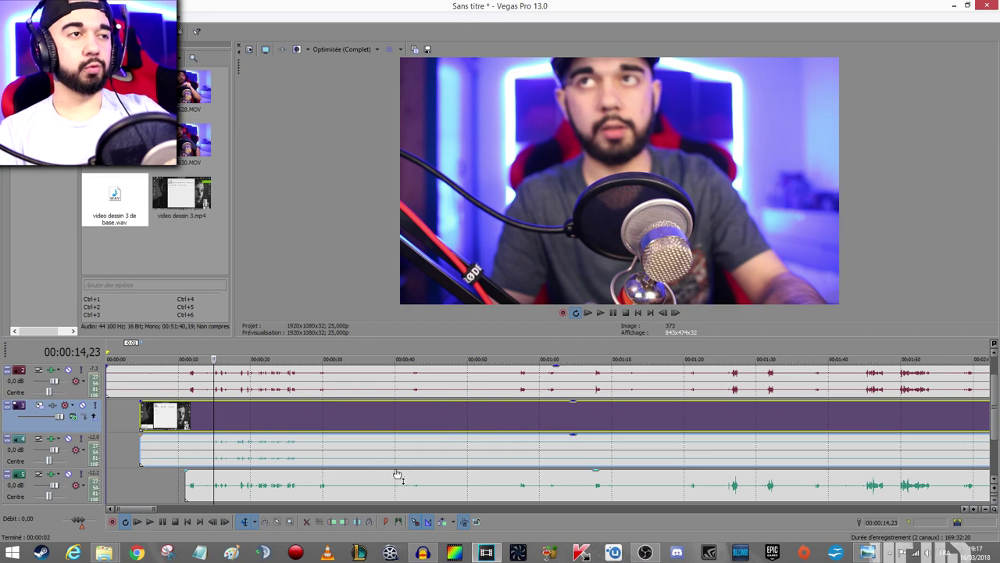
Split the camera and screen recording clips where the WAV begins, near 00:00:10,23, and delete everything before that point
scroll(397, 474, up, 3)
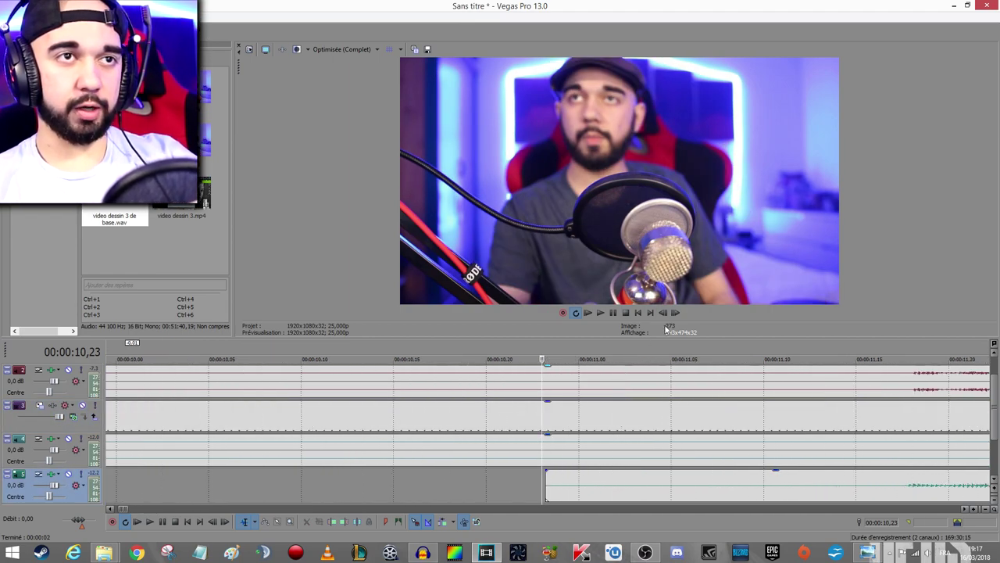
scroll(591, 425, down, 5)
click(764, 494)
click(699, 435)
key(Delete)
click(625, 315)
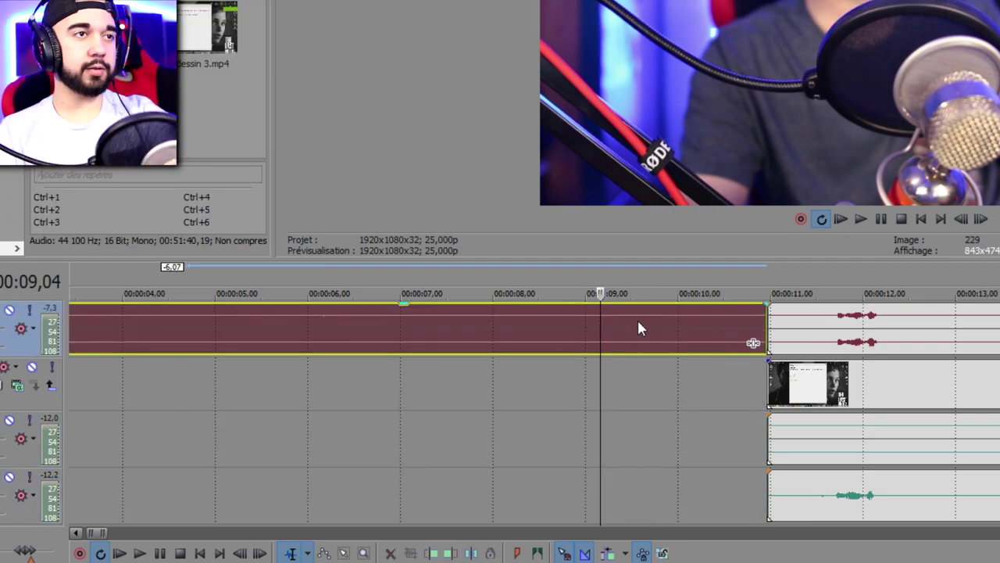
key(Delete)
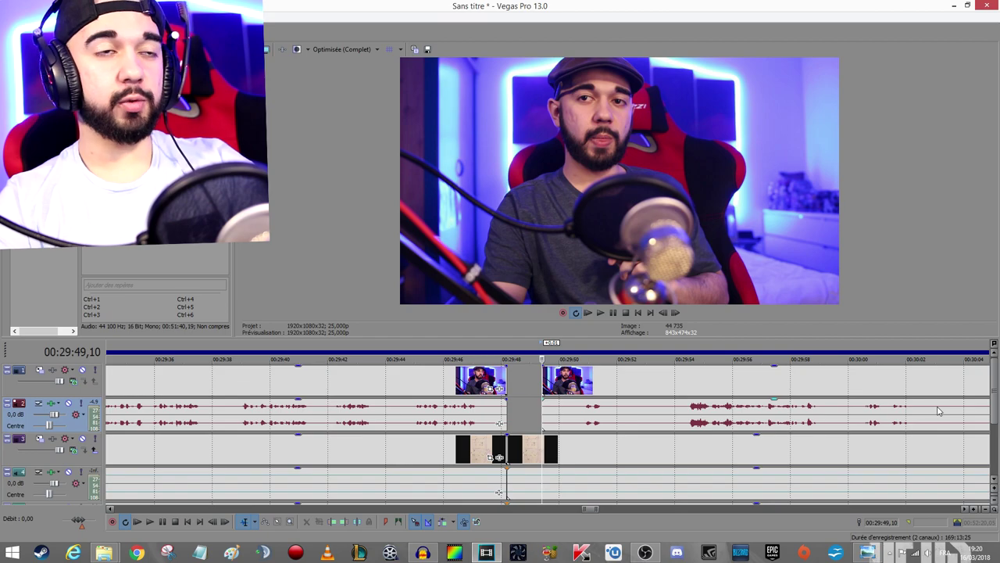
Review the synchronised tracks around 00:29:49 and 00:18:18, and save the project as video dessin 3.veg
scroll(994, 395, down, 1)
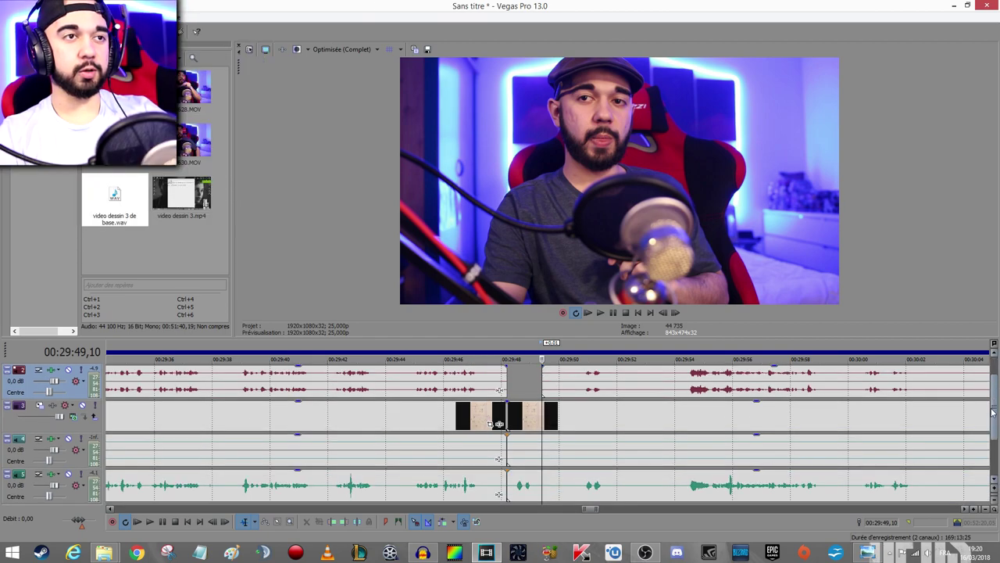
scroll(992, 385, up, 1)
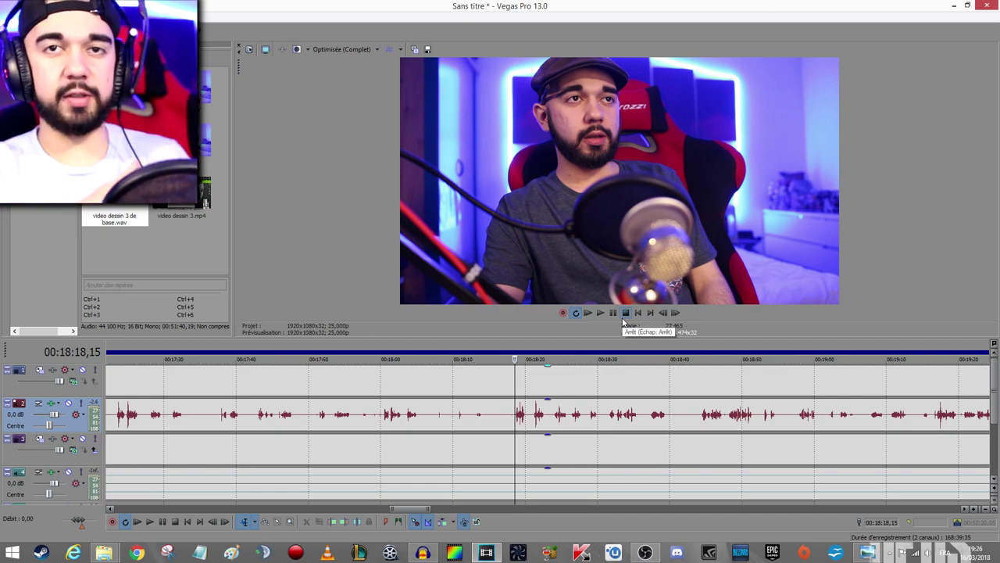
scroll(585, 371, down, 10)
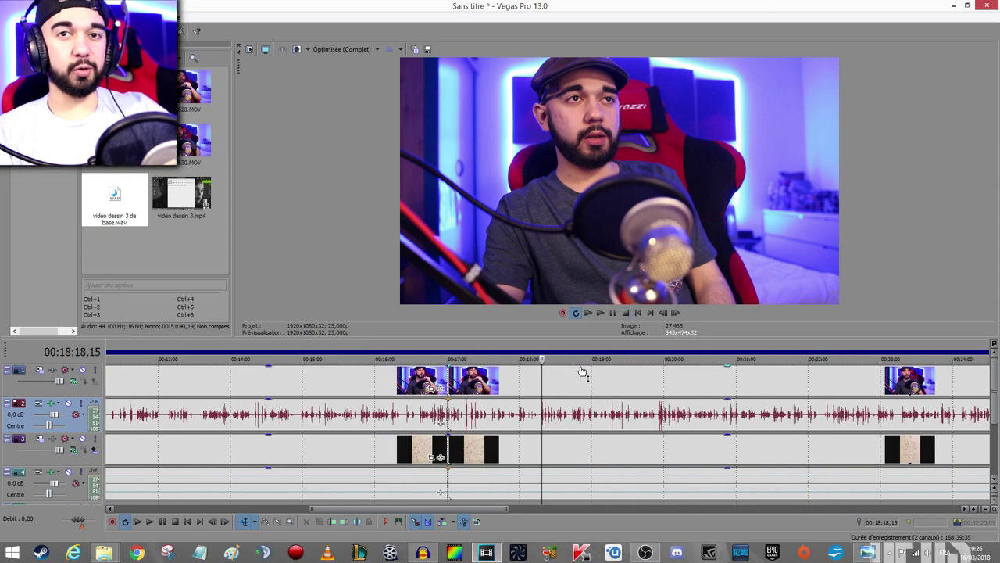
key(ctrl+s)
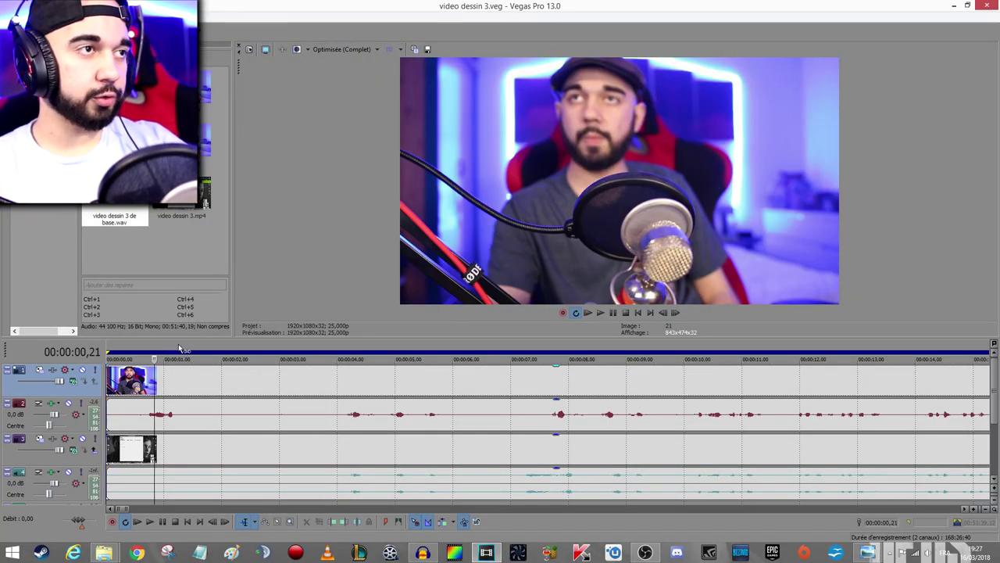
Skim the first 70 seconds of the synchronised footage to find where the usable intro begins
scroll(178, 348, down, 2)
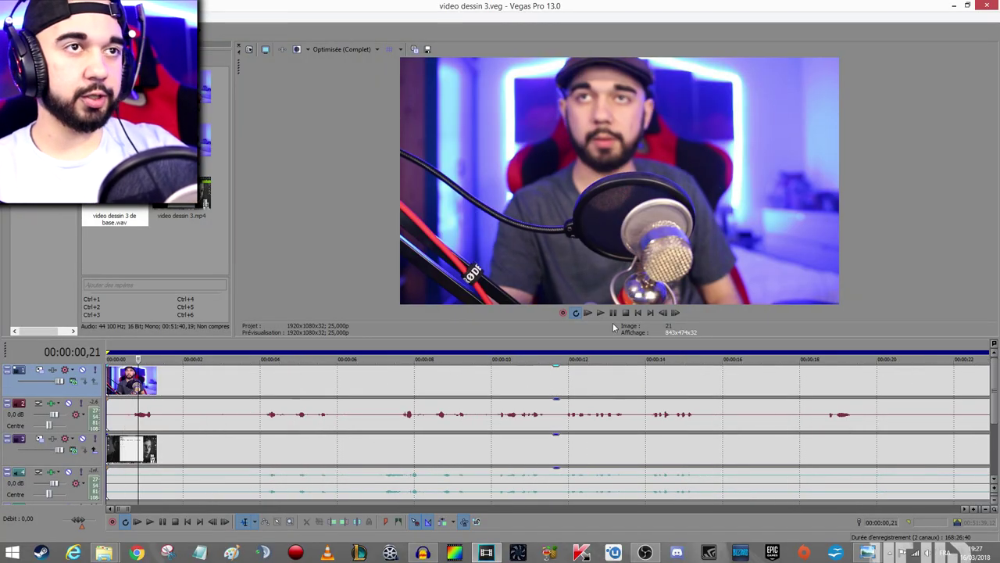
click(600, 313)
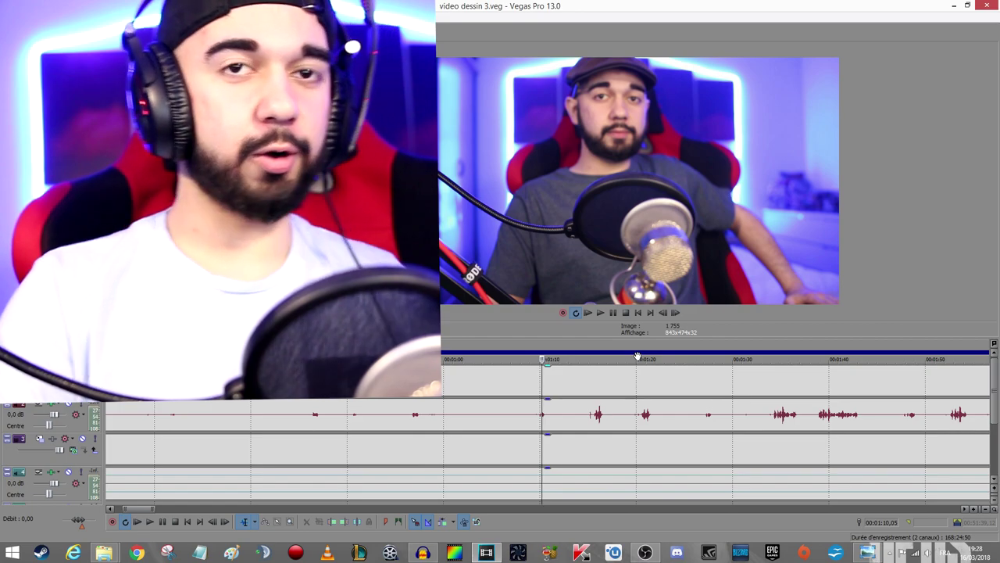
scroll(414, 390, down, 2)
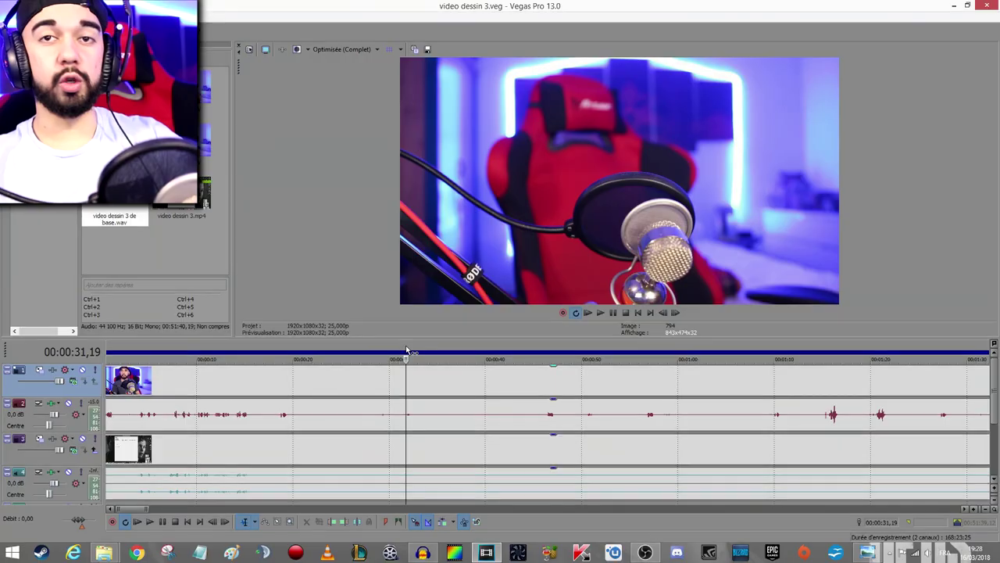
click(552, 358)
scroll(555, 357, up, 5)
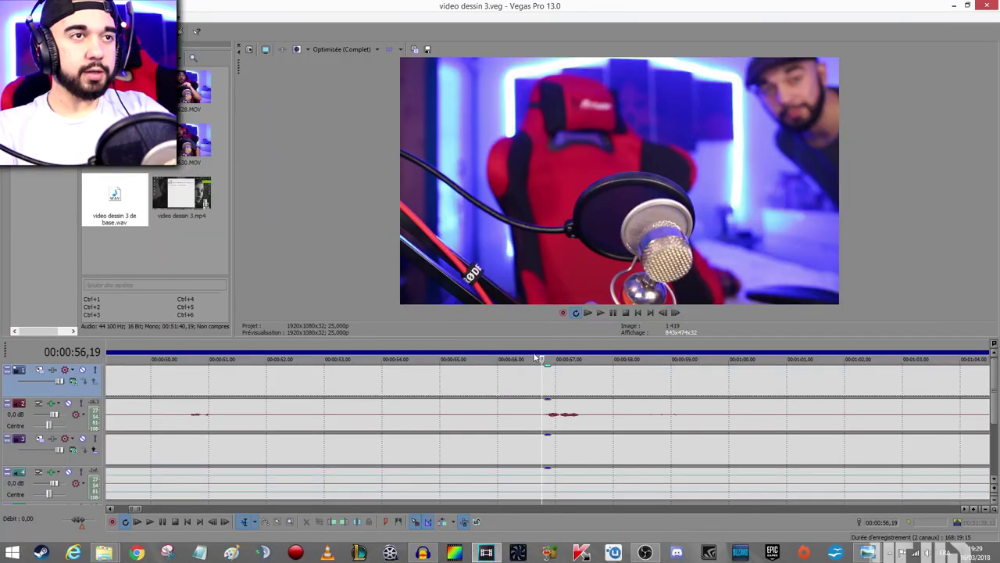
Play the passage from about 00:00:53 to 00:00:58 to choose the cut point before the intro
scroll(544, 348, up, 3)
key(space)
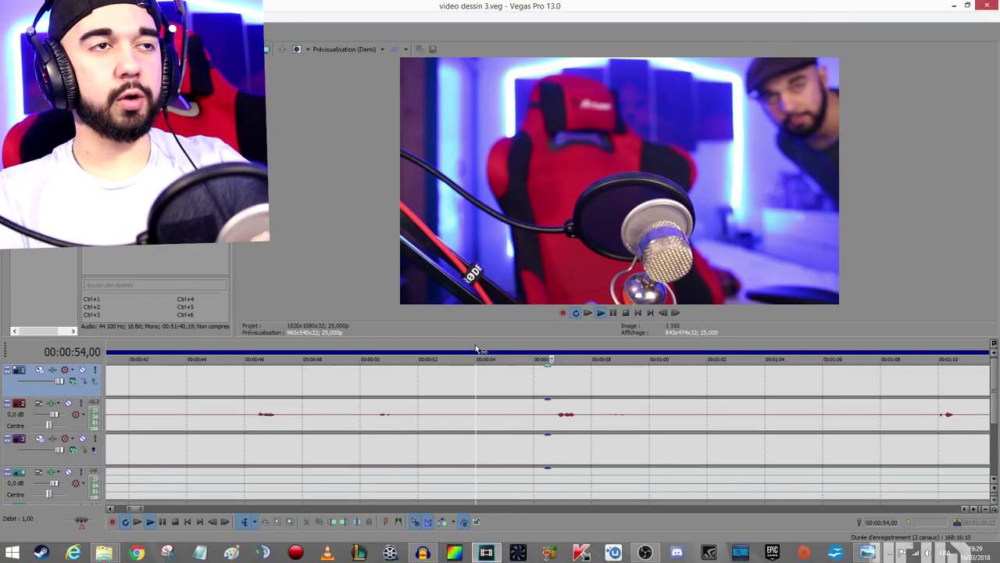
click(465, 350)
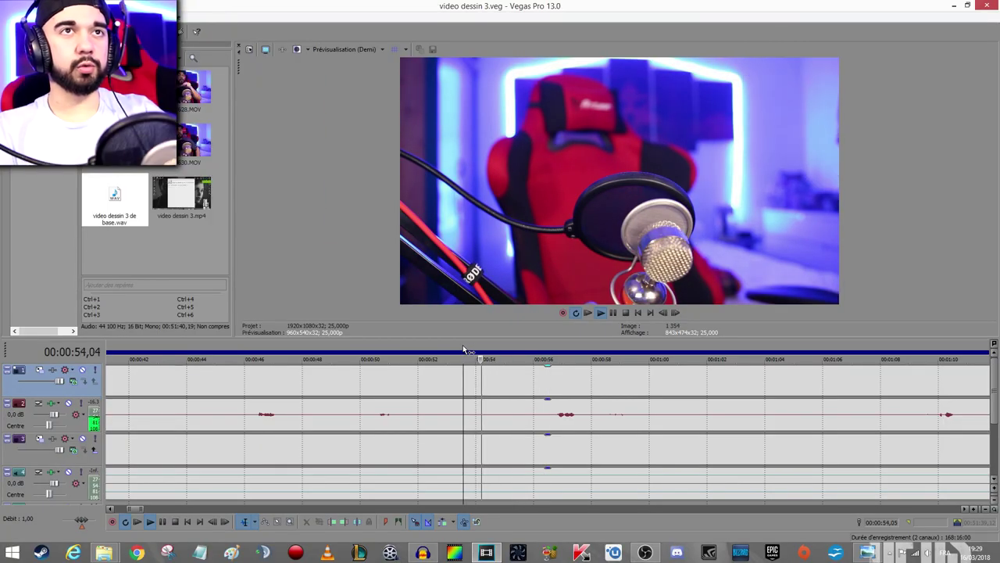
click(448, 360)
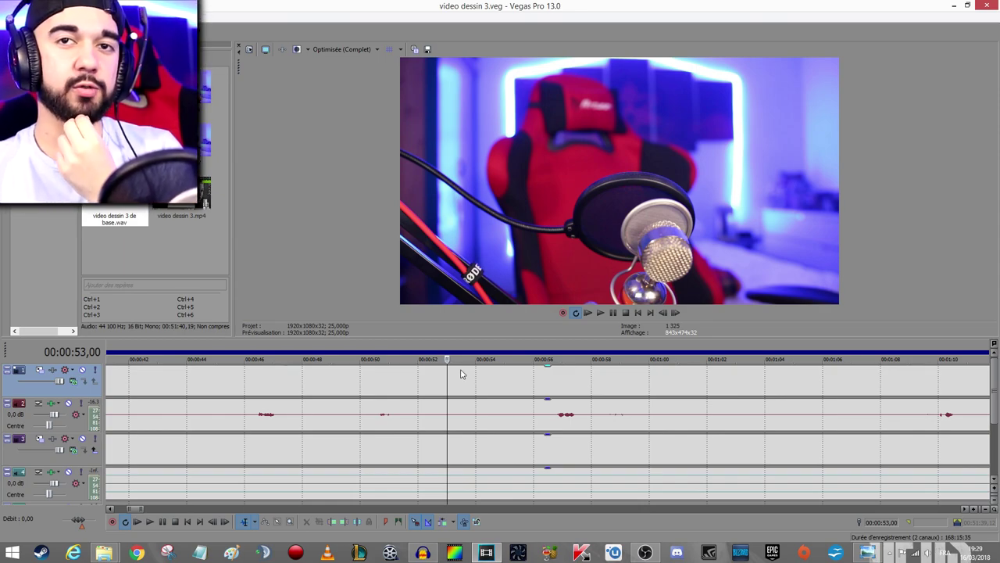
click(602, 313)
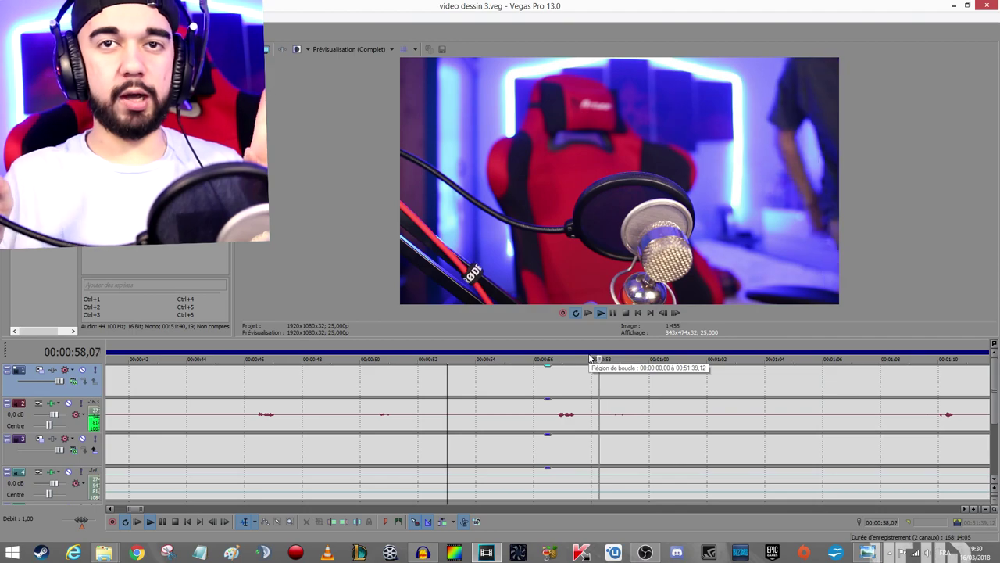
click(600, 444)
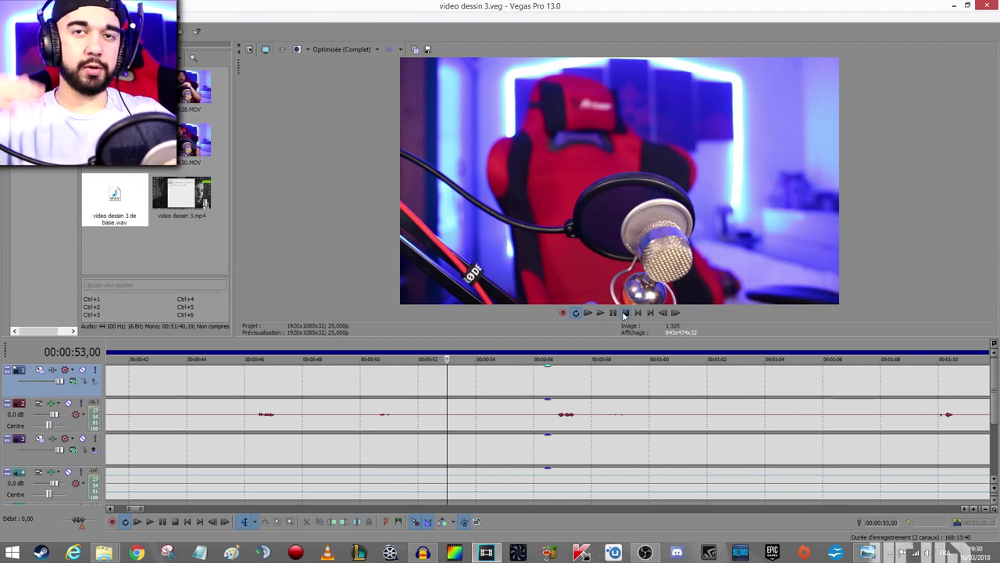
Split all tracks at 00:00:53,00 and delete everything before that point, closing the gap
scroll(354, 423, down, 3)
scroll(360, 418, up, 3)
scroll(412, 405, down, 5)
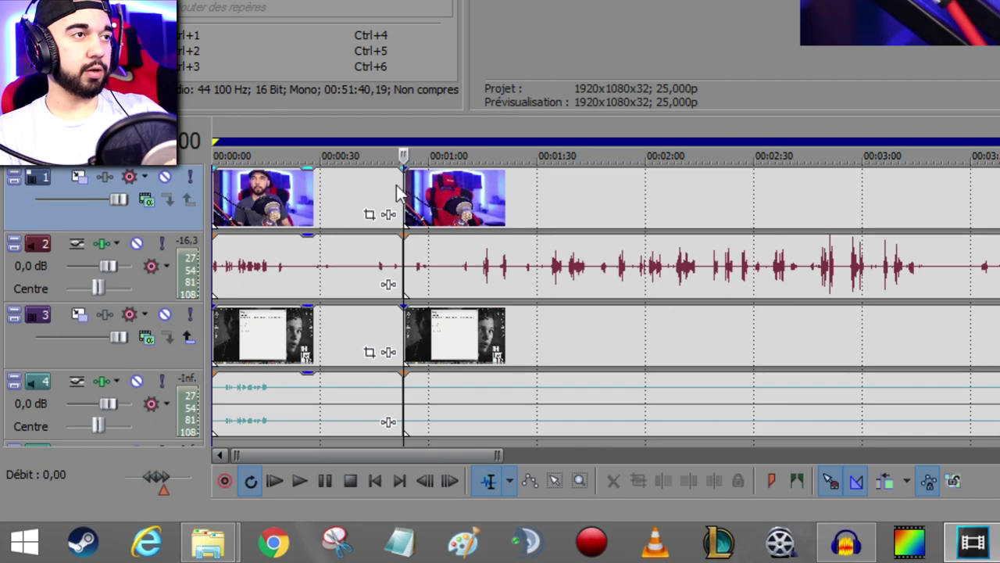
key(shift+Home)
key(Delete)
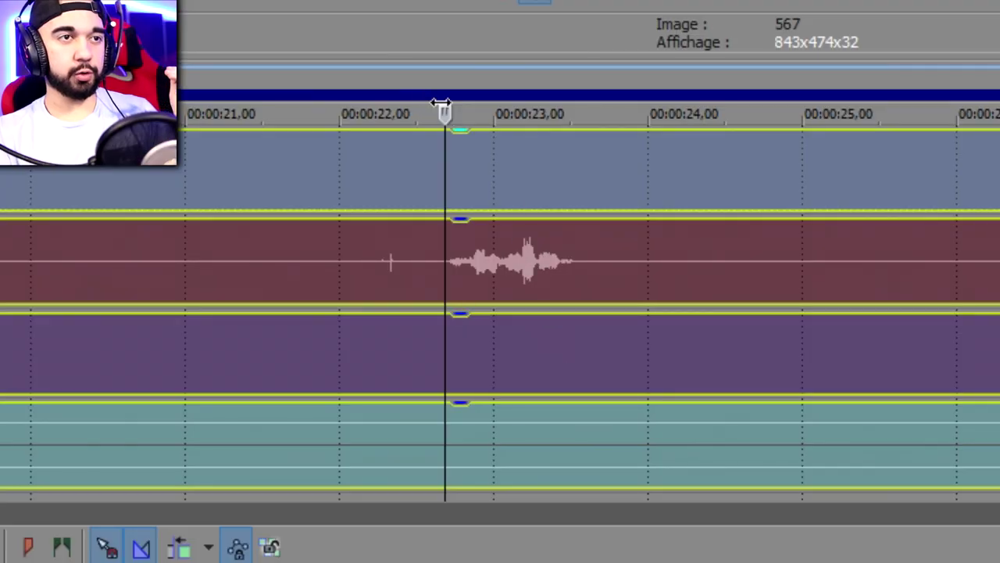
Play the speech passages around 00:00:22 and 00:00:27 and find the exact start of the first sentence
scroll(692, 264, up, 5)
scroll(458, 273, down, 5)
scroll(529, 268, down, 3)
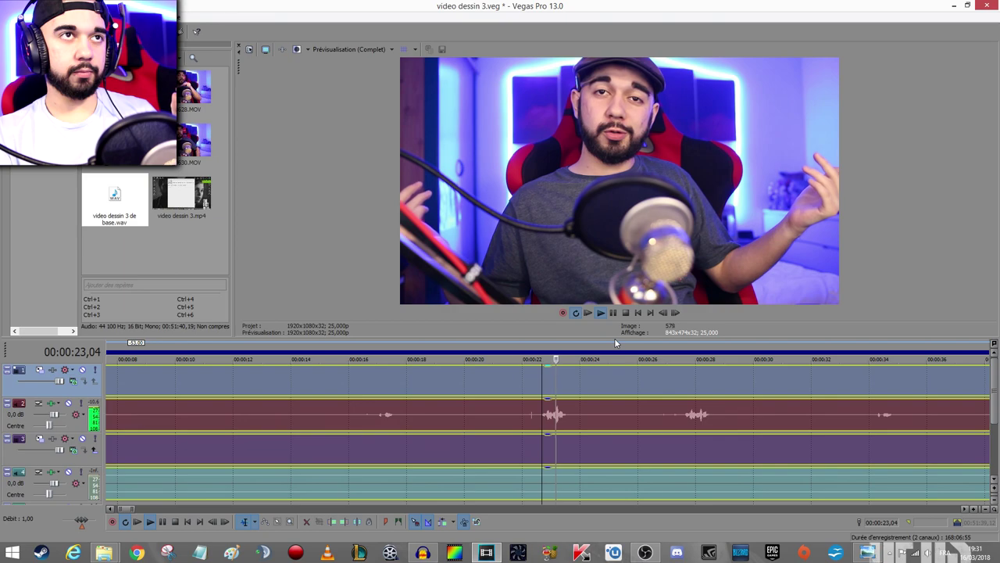
click(676, 349)
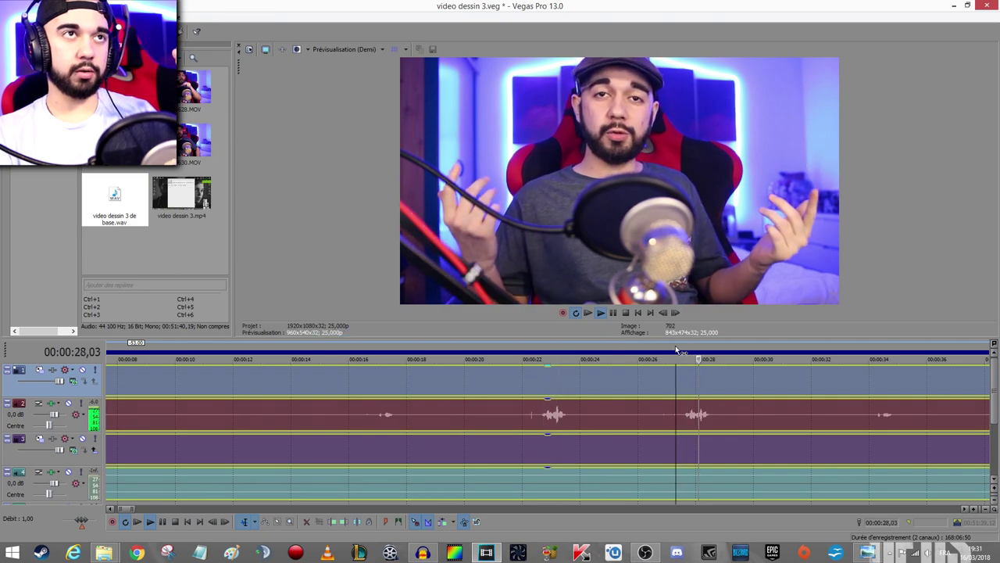
key(space)
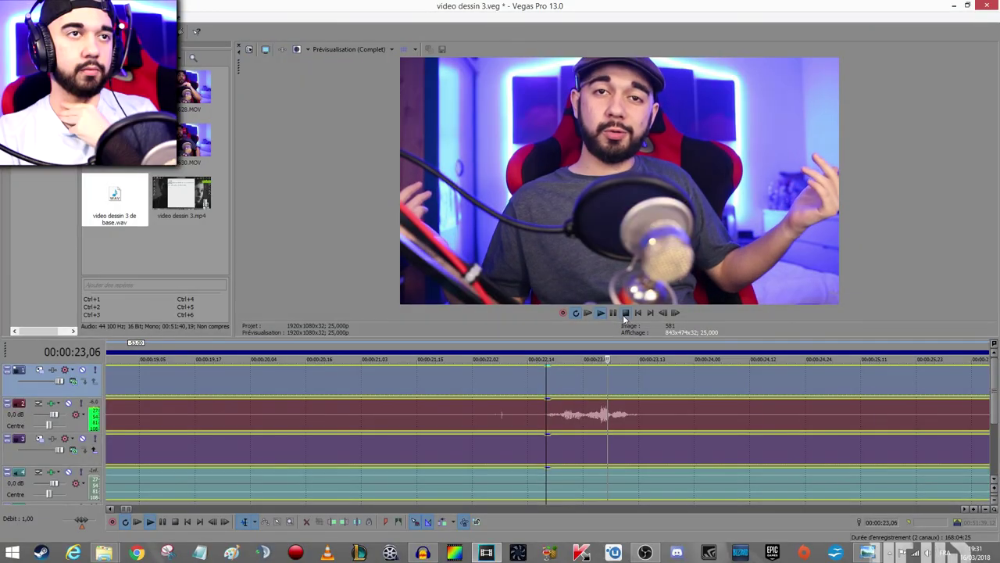
key(space)
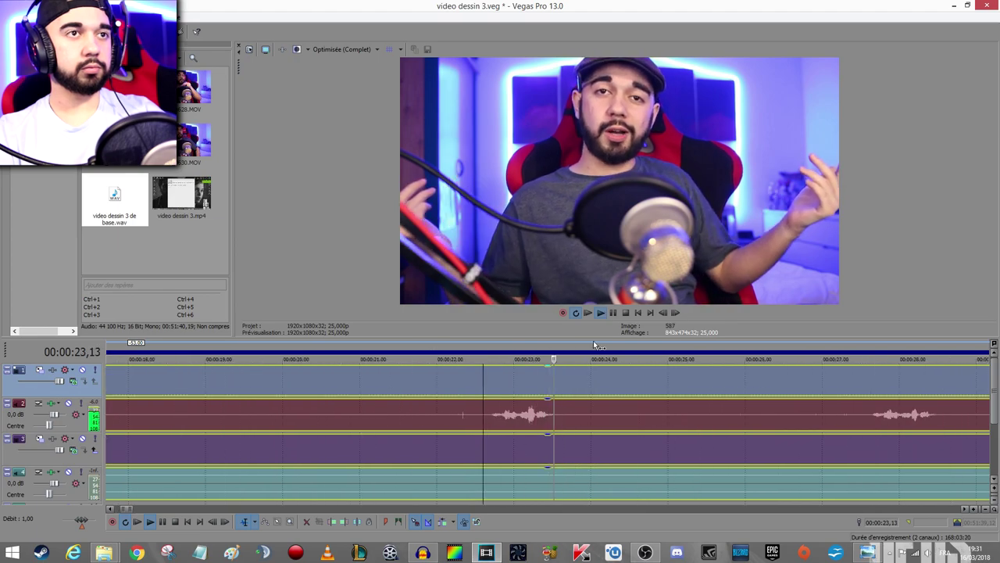
key(space)
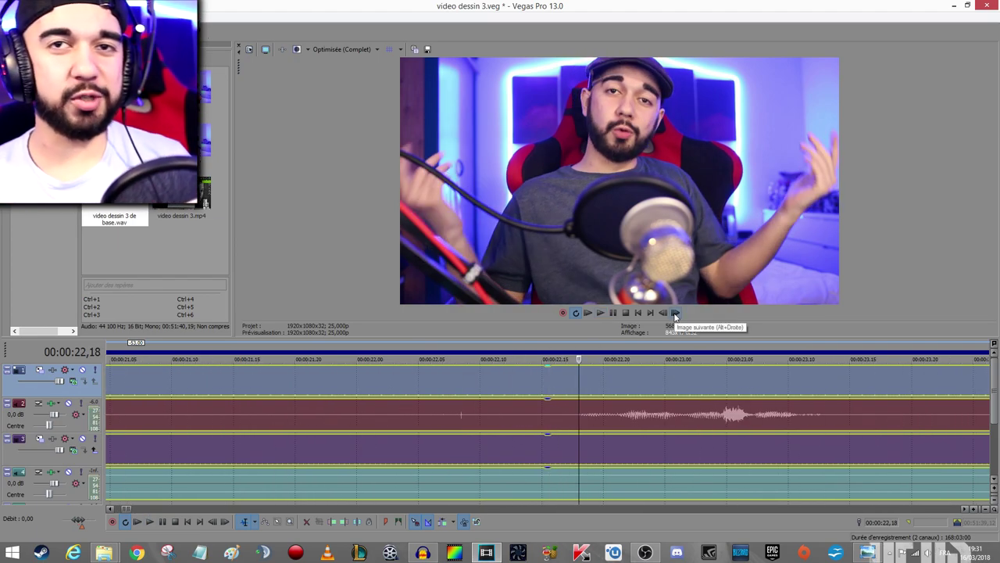
Play the remaining footage from about 00:00:22 to judge the next spoken take
scroll(658, 430, down, 3)
scroll(649, 378, up, 3)
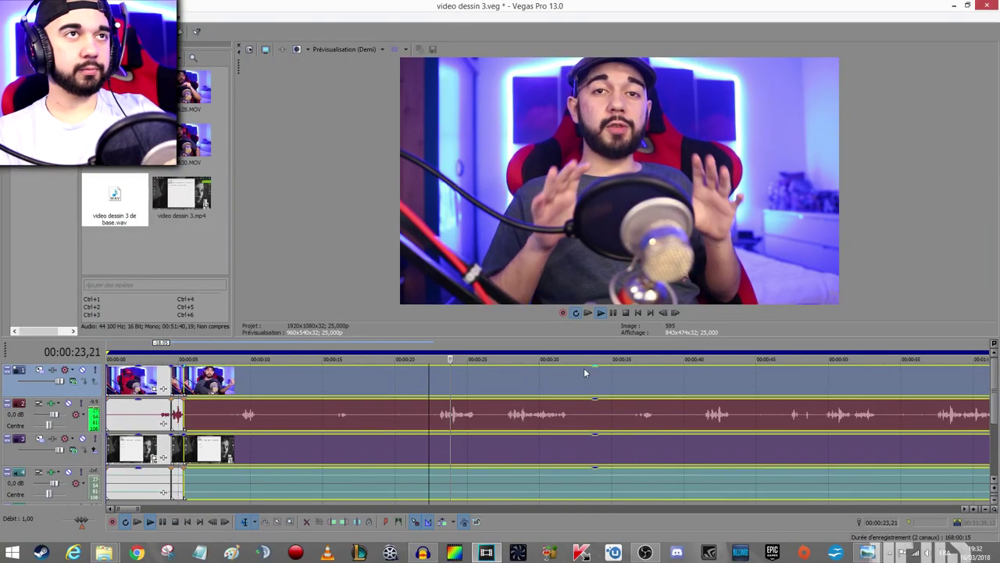
click(626, 313)
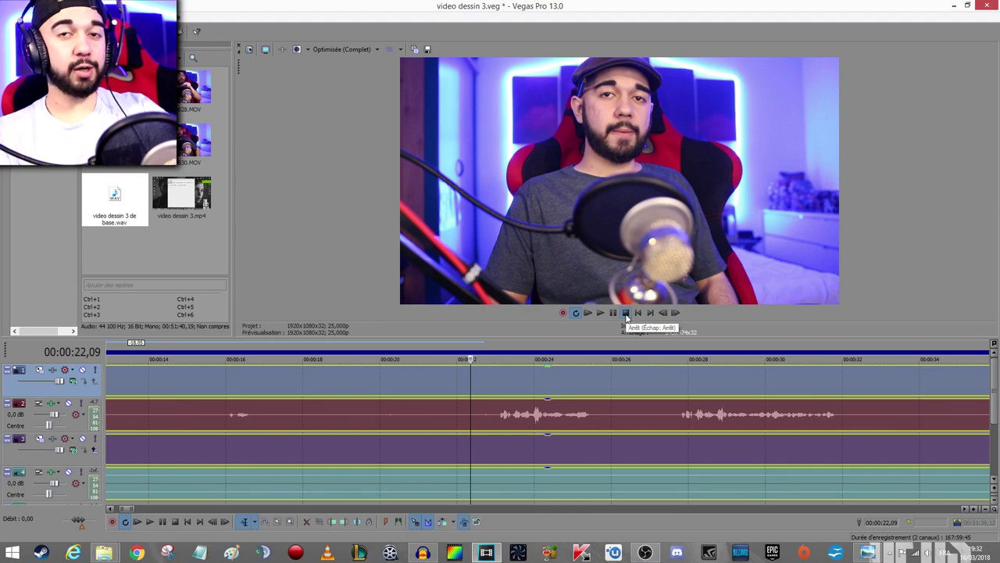
scroll(639, 399, down, 2)
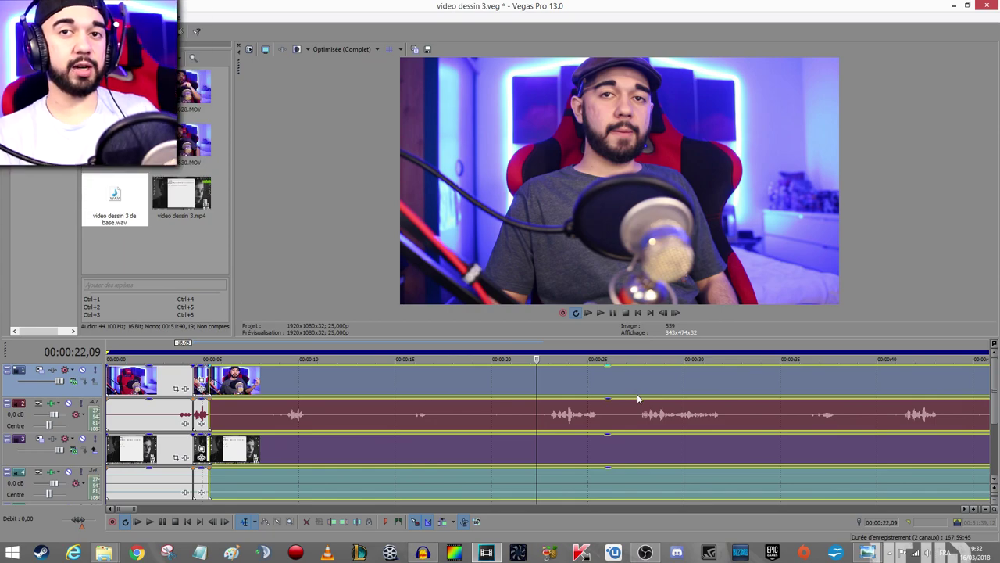
Play the spoken takes between about 00:00:47 and 00:00:53 to compare them
click(637, 394)
scroll(637, 394, up, 2)
click(605, 314)
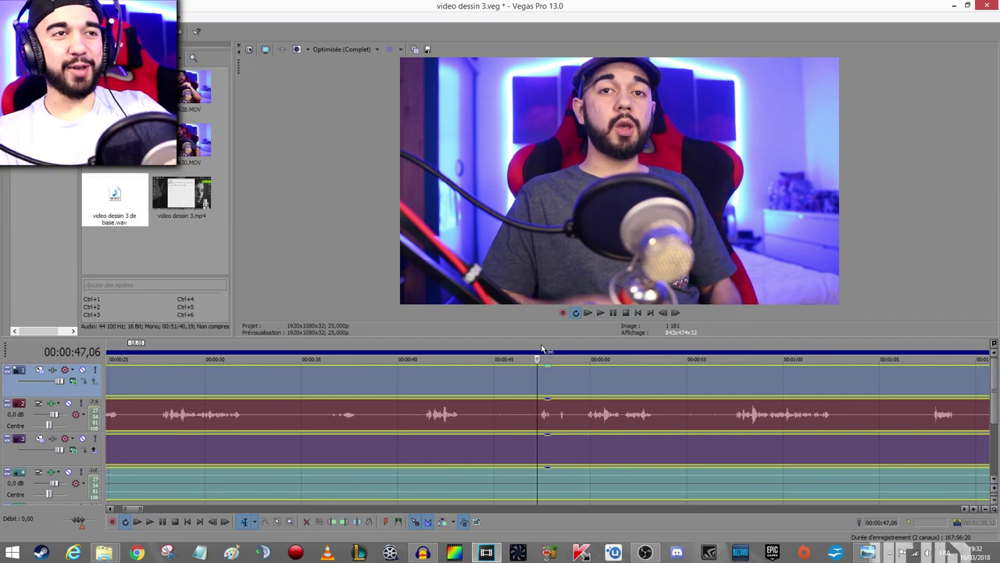
click(601, 312)
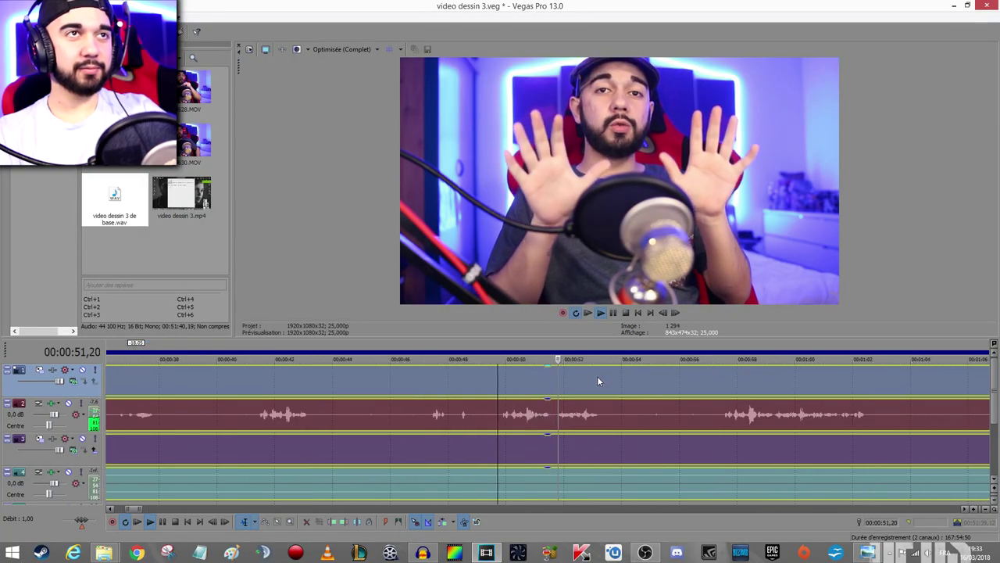
click(718, 348)
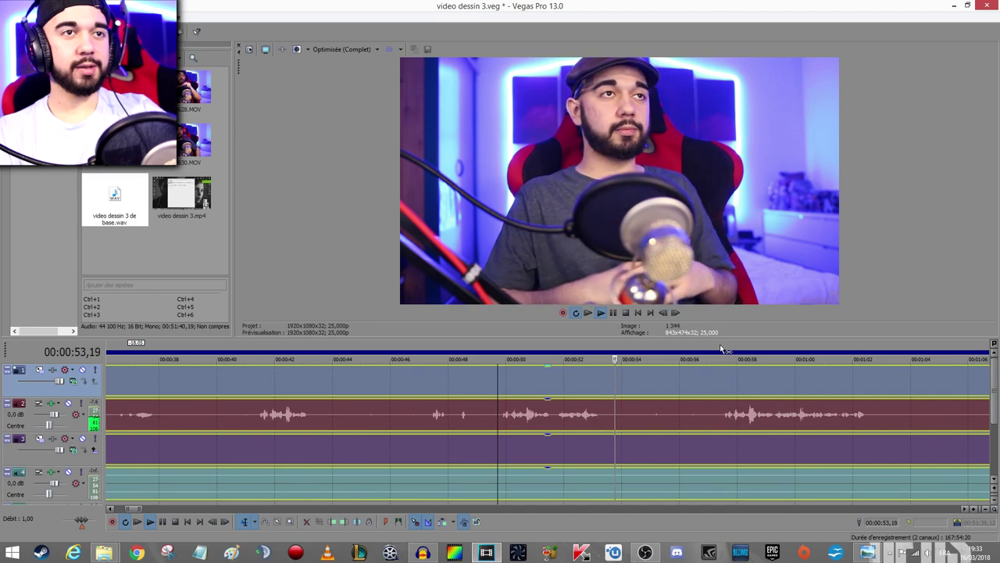
Play the take from about 00:00:57 to 00:01:02 to hear whether it is the one to keep
scroll(688, 361, down, 2)
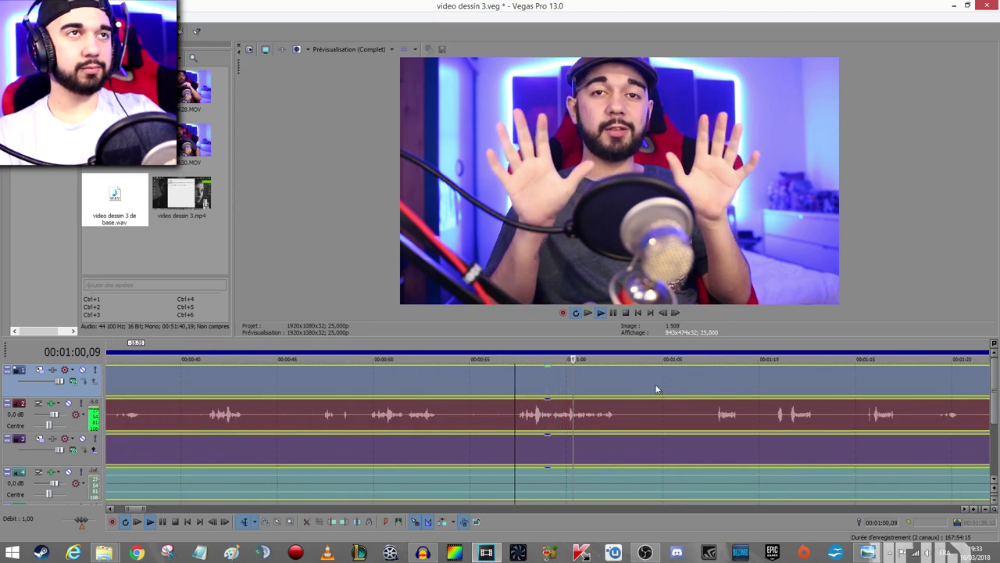
scroll(656, 389, down, 1)
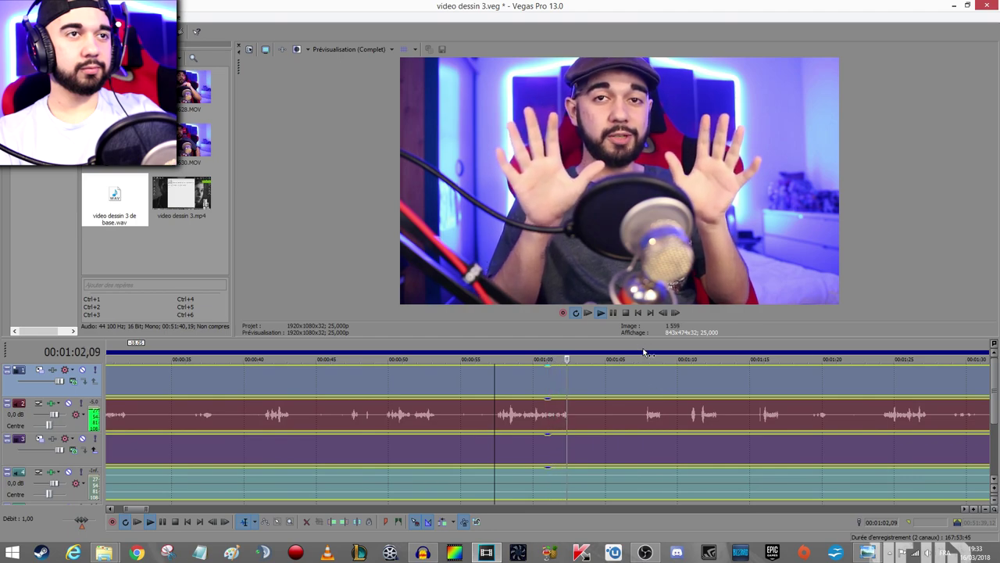
click(645, 353)
key(space)
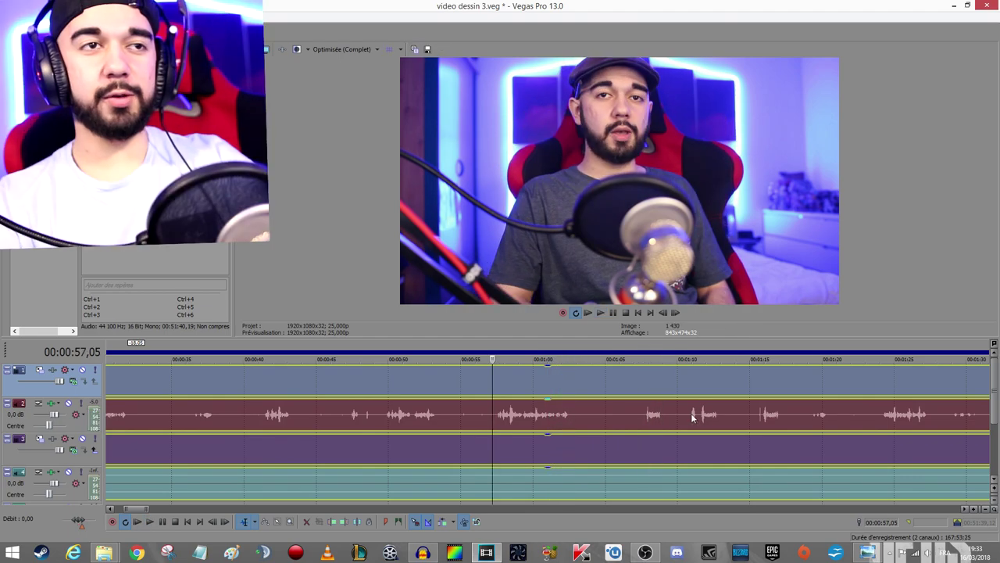
Place the playhead at 00:00:57,15, exactly where the sentence starts in the camera audio
scroll(601, 397, up, 5)
click(587, 358)
scroll(594, 360, up, 3)
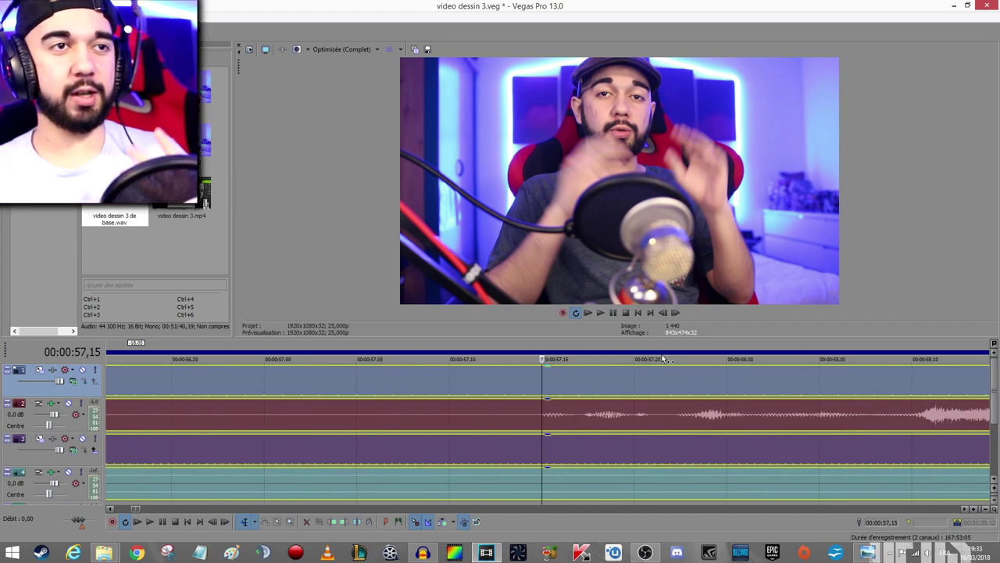
scroll(594, 391, down, 8)
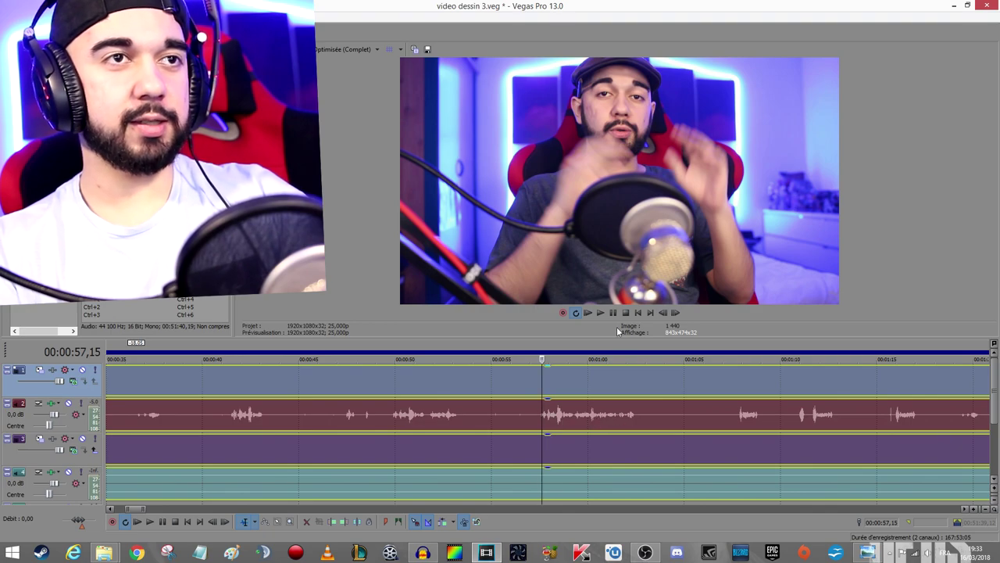
Look over the cut clips along the timeline up to the gap after about 00:14:00
scroll(323, 413, down, 10)
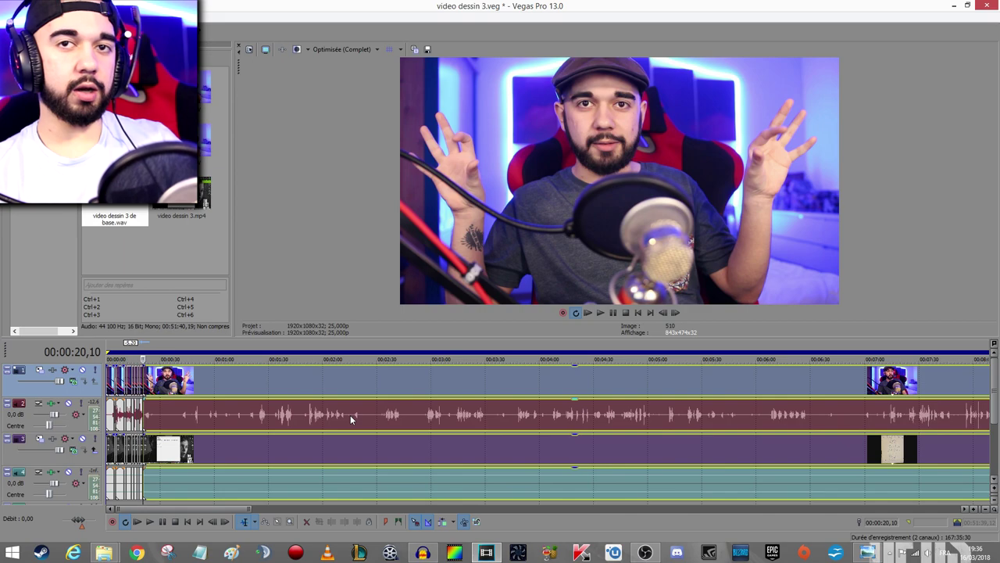
scroll(437, 429, down, 5)
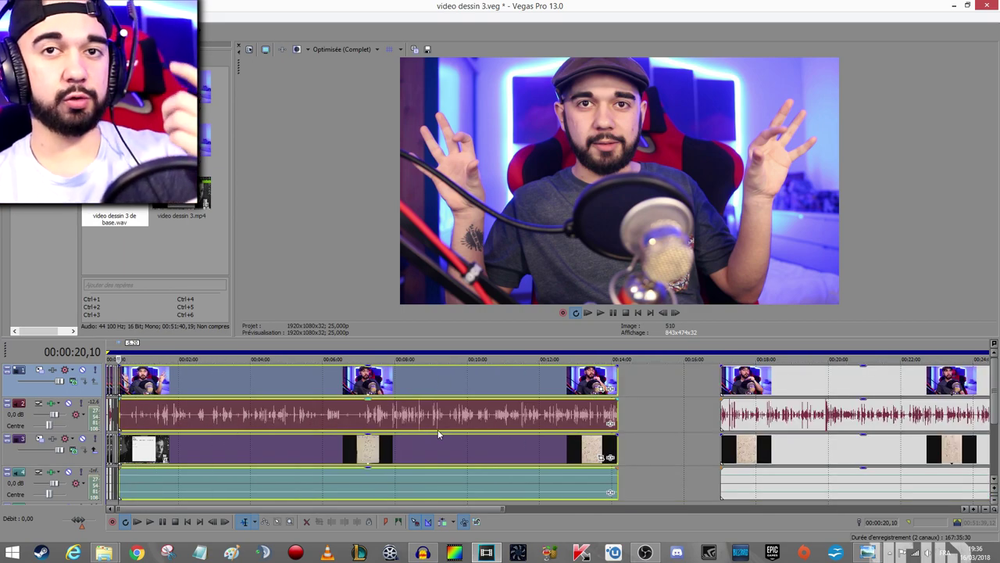
click(644, 371)
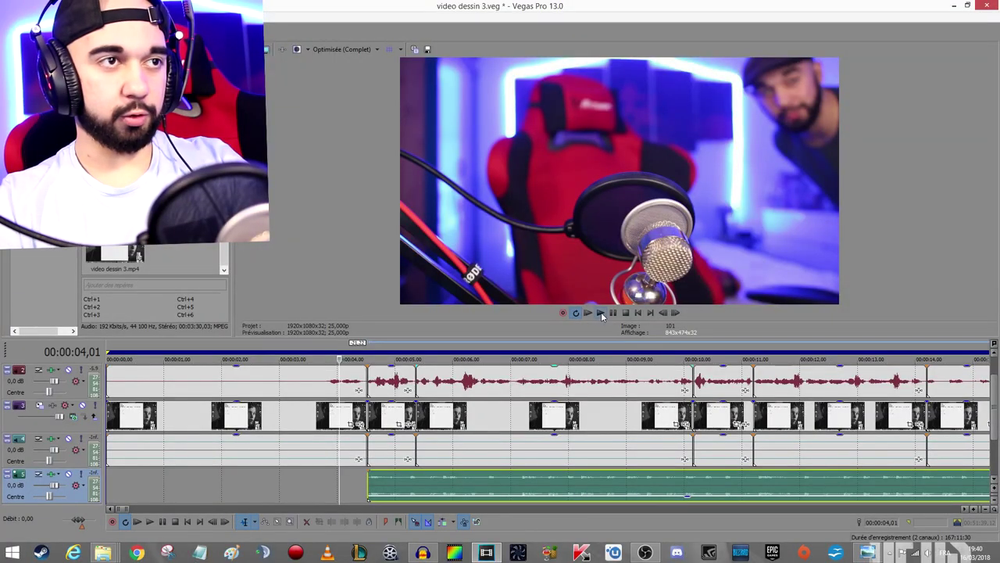
Play the opening around 00:00:03 to 00:00:05 to check the music entry and the zoomed camera clip
click(600, 312)
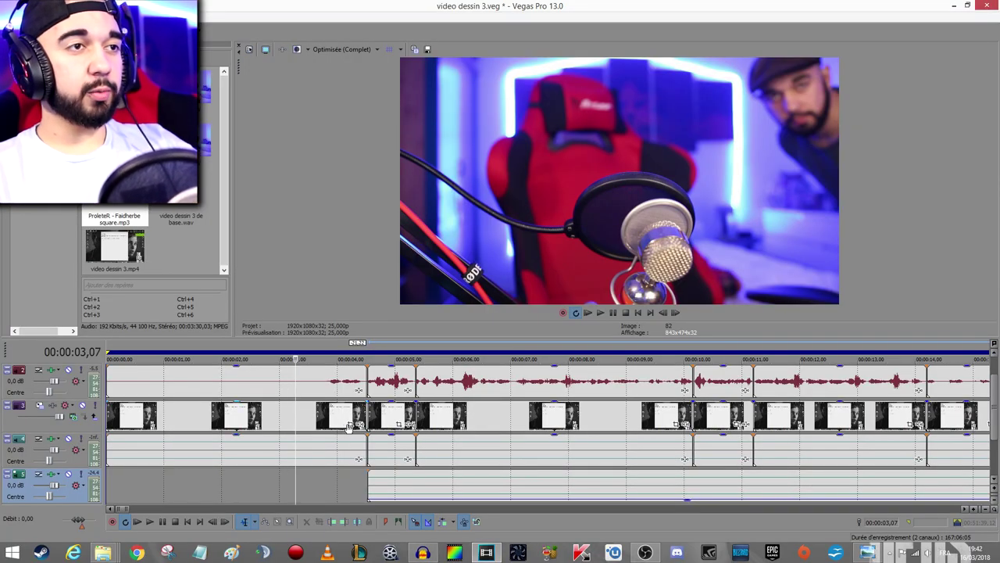
click(359, 425)
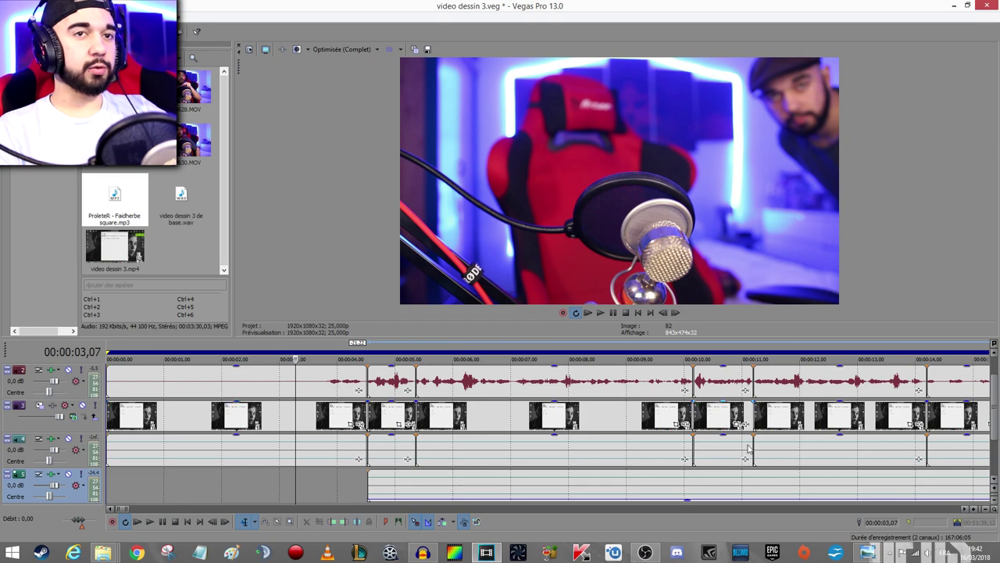
click(590, 314)
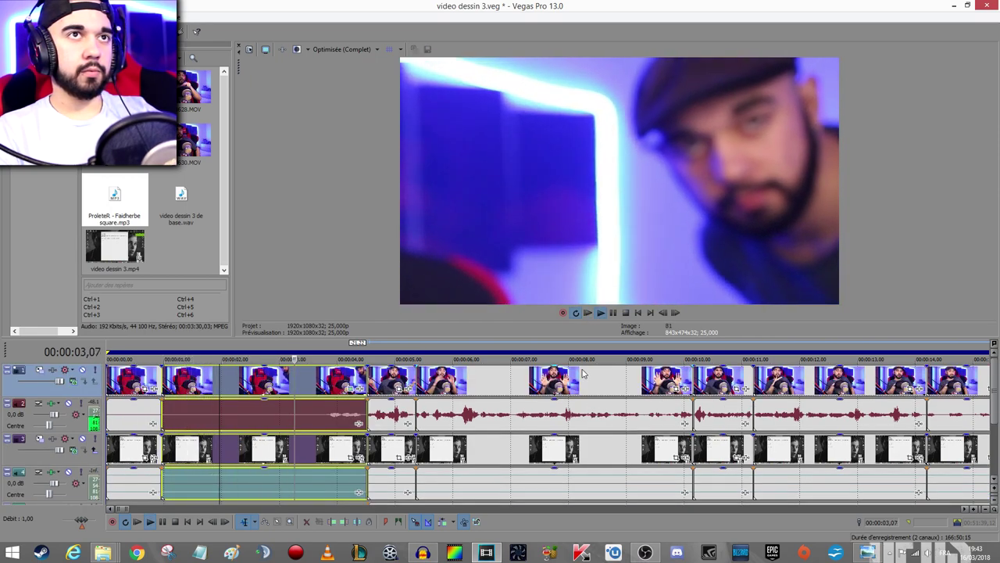
scroll(582, 375, down, 2)
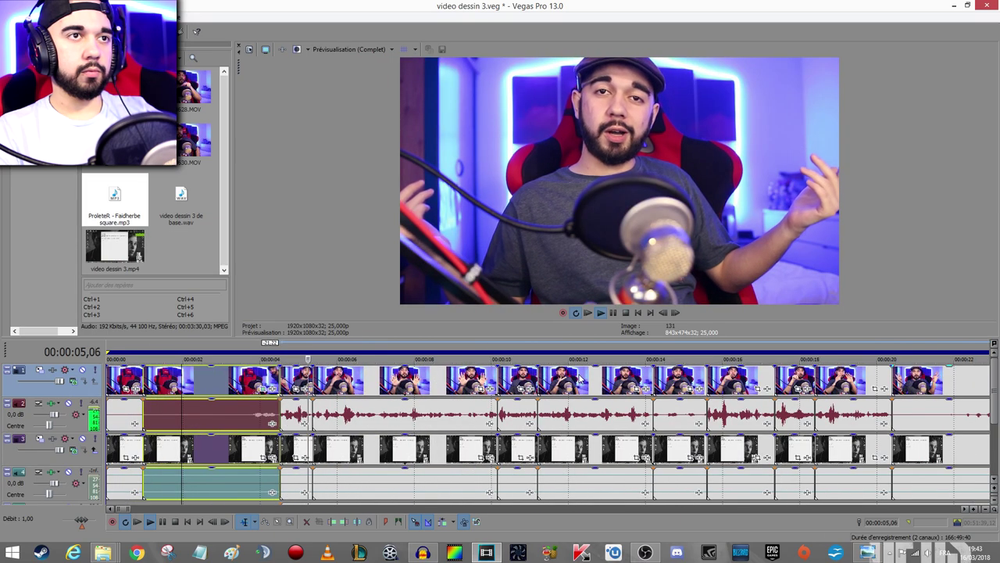
click(626, 313)
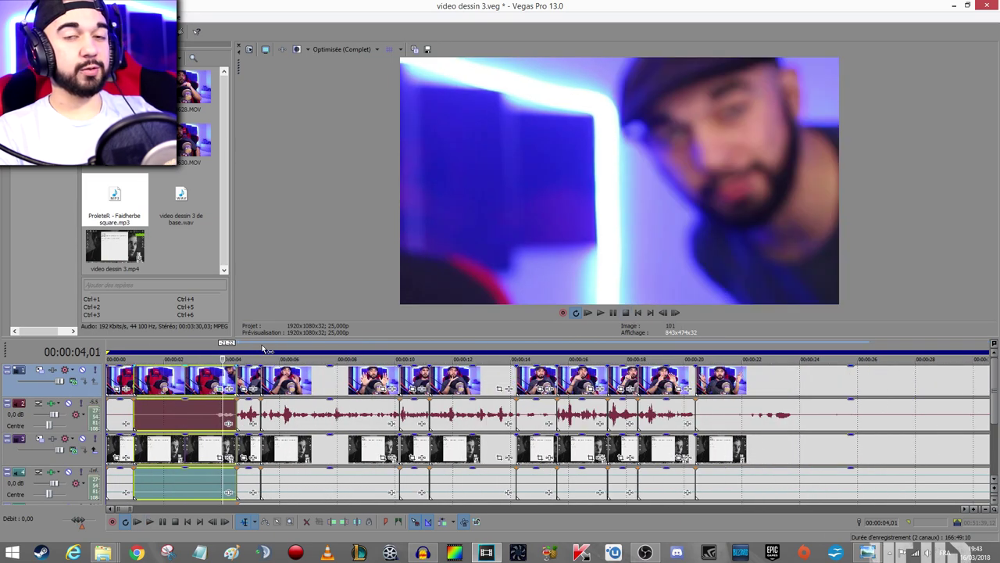
Cut the music at 00:00:10,04 and remove about one second of it, up to the next clip cut
scroll(547, 422, up, 2)
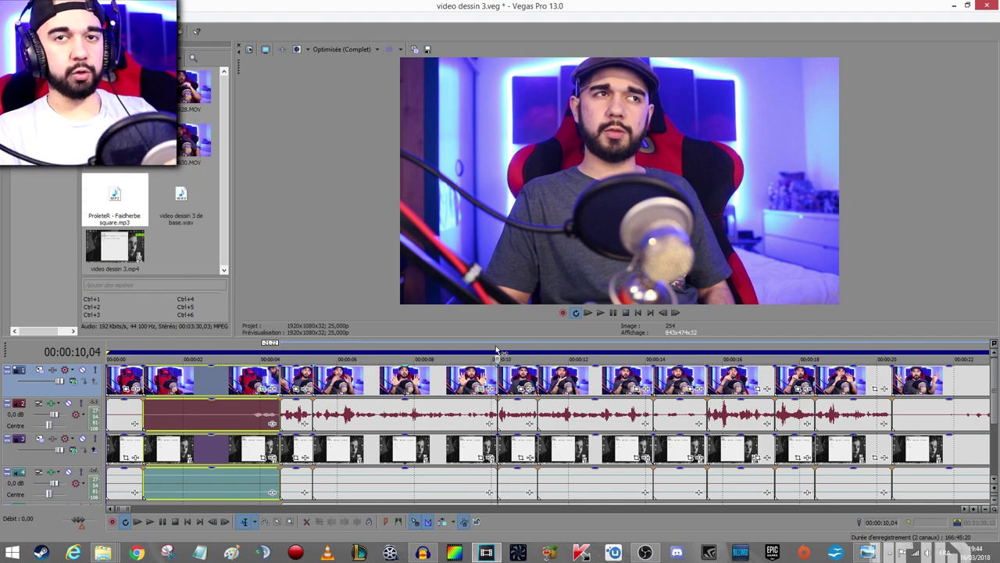
key(space)
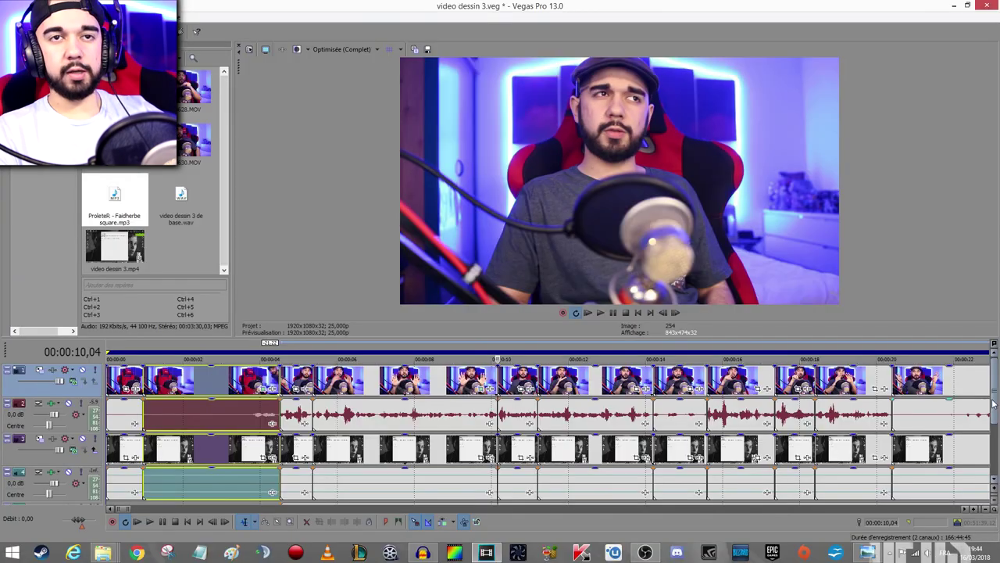
scroll(990, 422, down, 2)
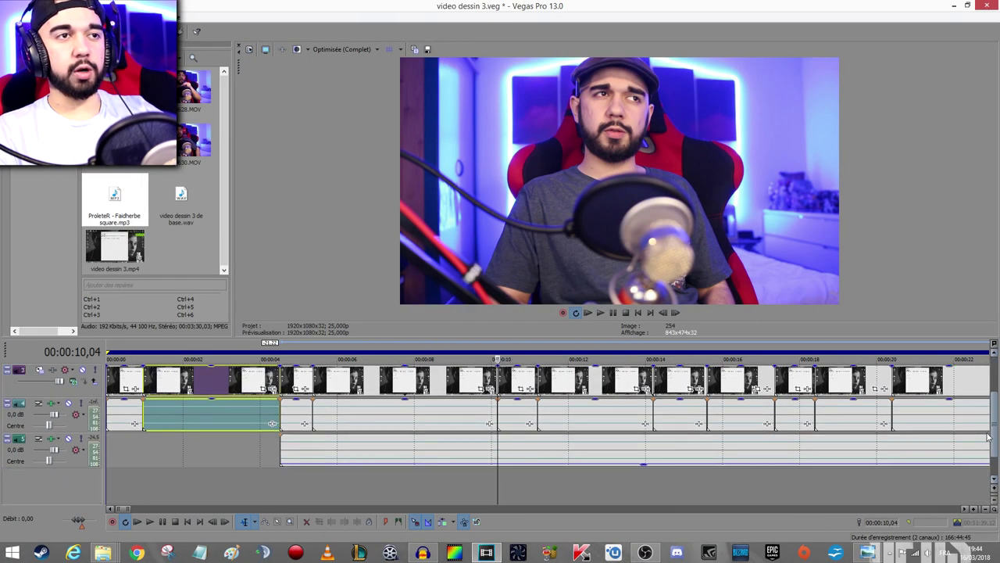
key(Delete)
right_click(416, 491)
click(79, 494)
key(s)
drag(523, 447, 551, 447)
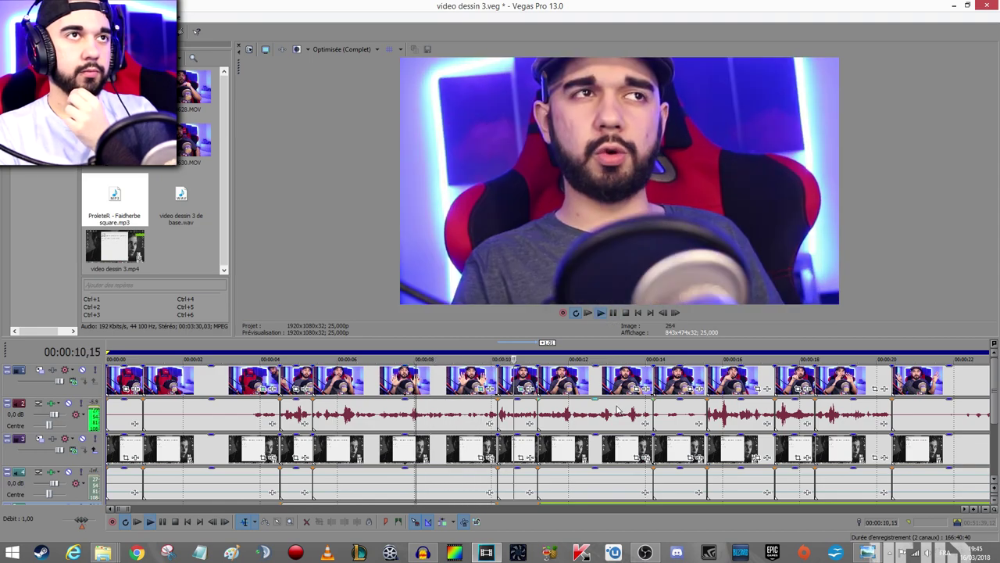
Play the passage from 00:00:08,01 to check how the music drops out at its first gap
click(625, 312)
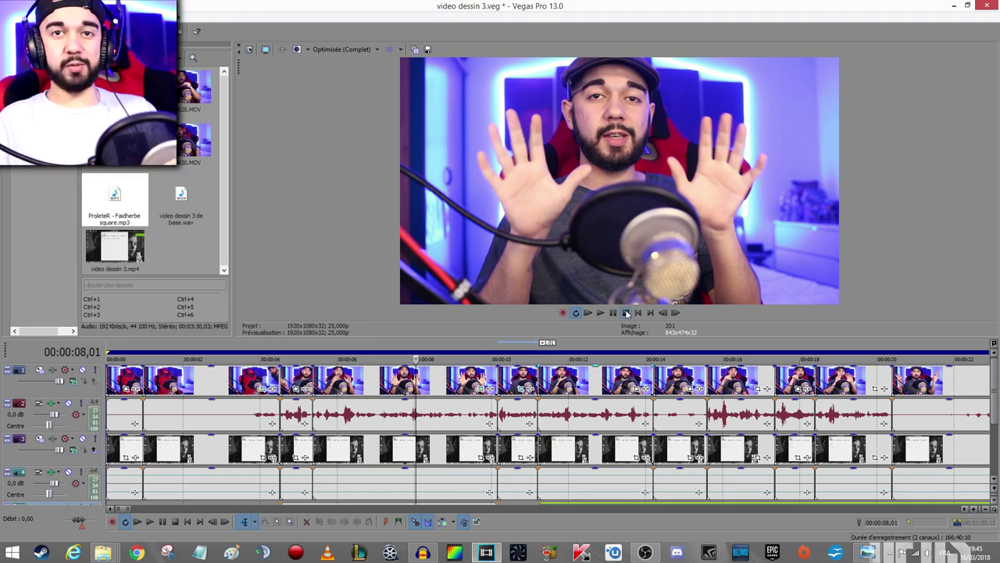
click(600, 313)
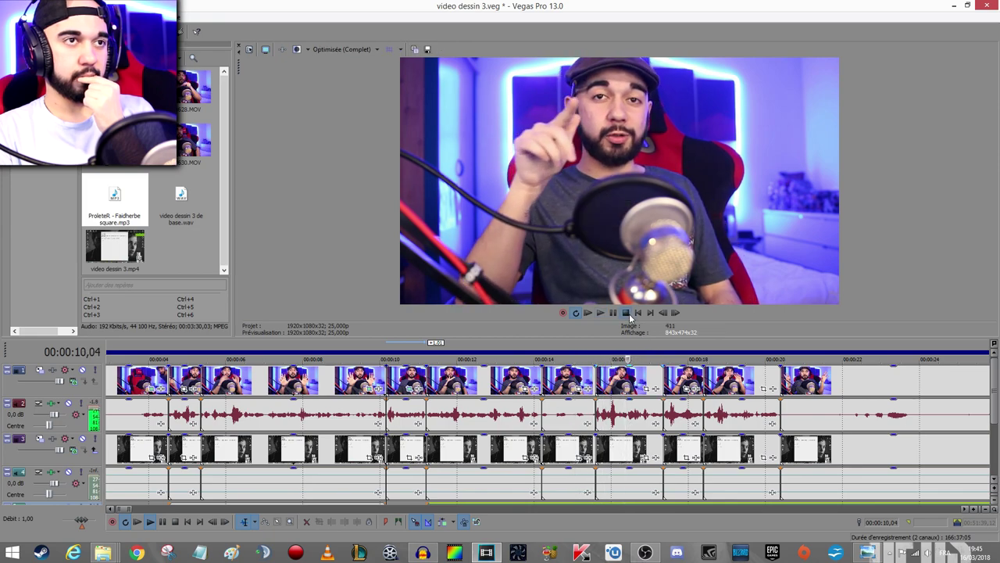
key(space)
Split the music at 00:00:14,05 and delete the piece up to the next clip cut
scroll(992, 428, down, 1)
key(s)
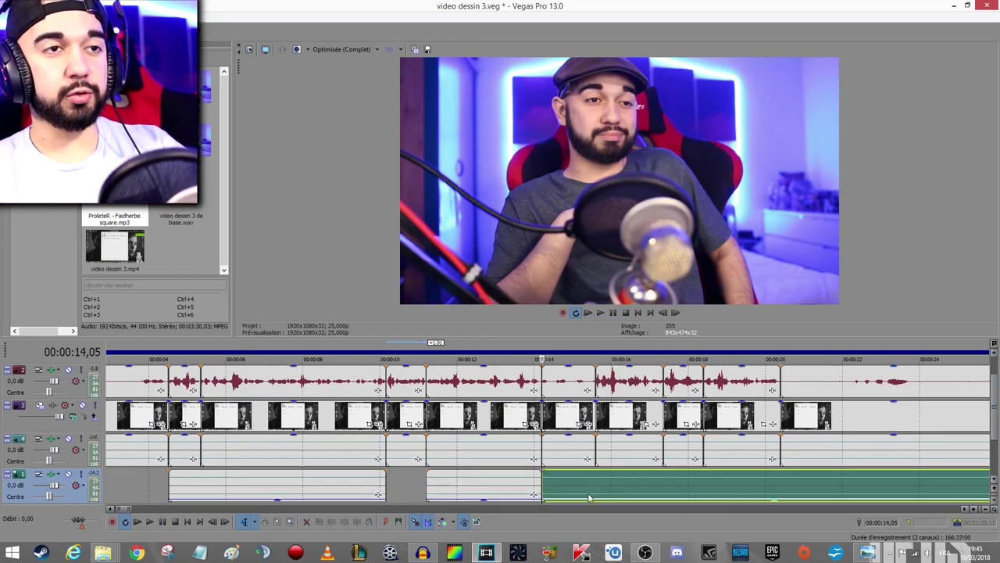
key(space)
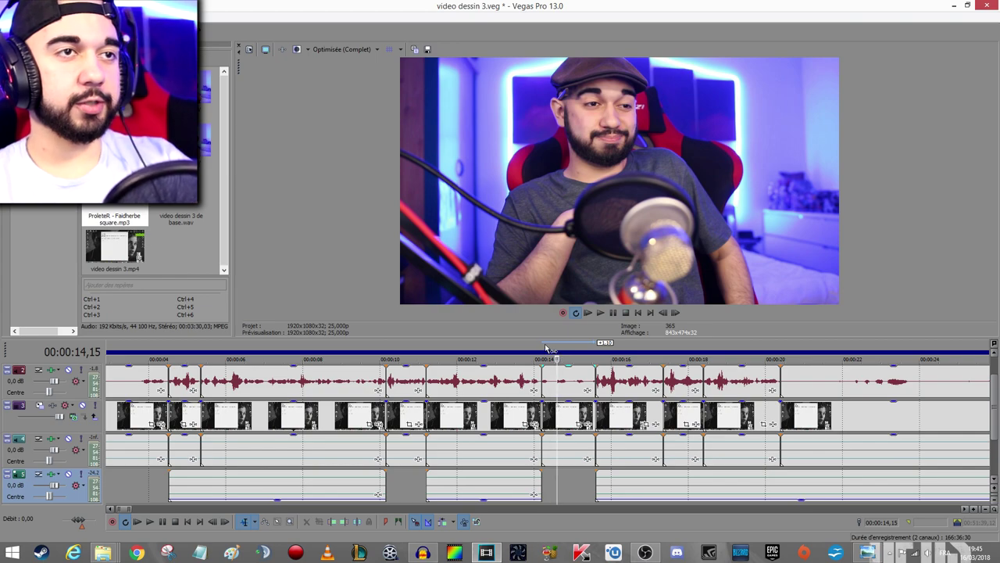
key(space)
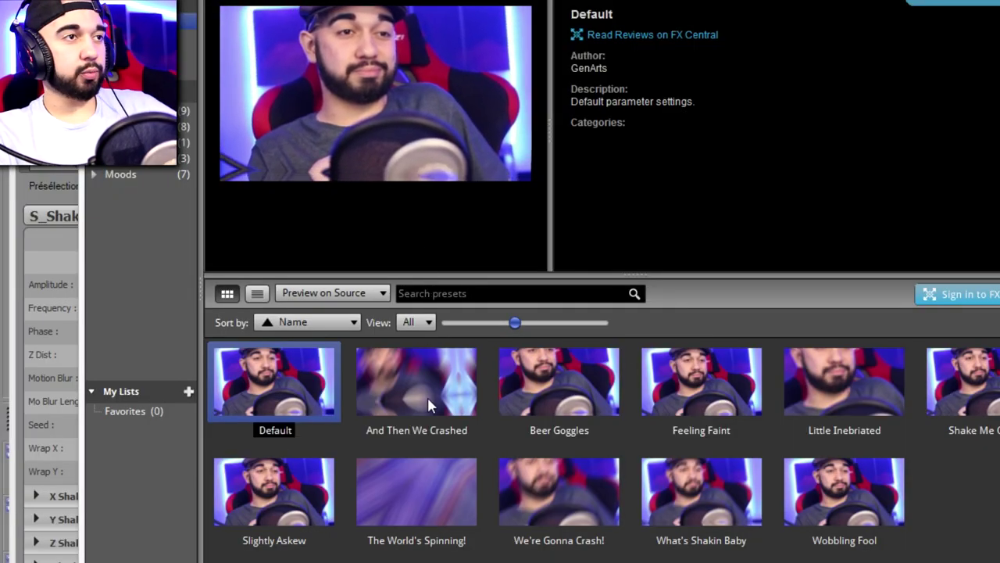
Try out the S_Shake presets, including And Then We Crashed, Wobbling Fool and Slightly Askew
click(427, 397)
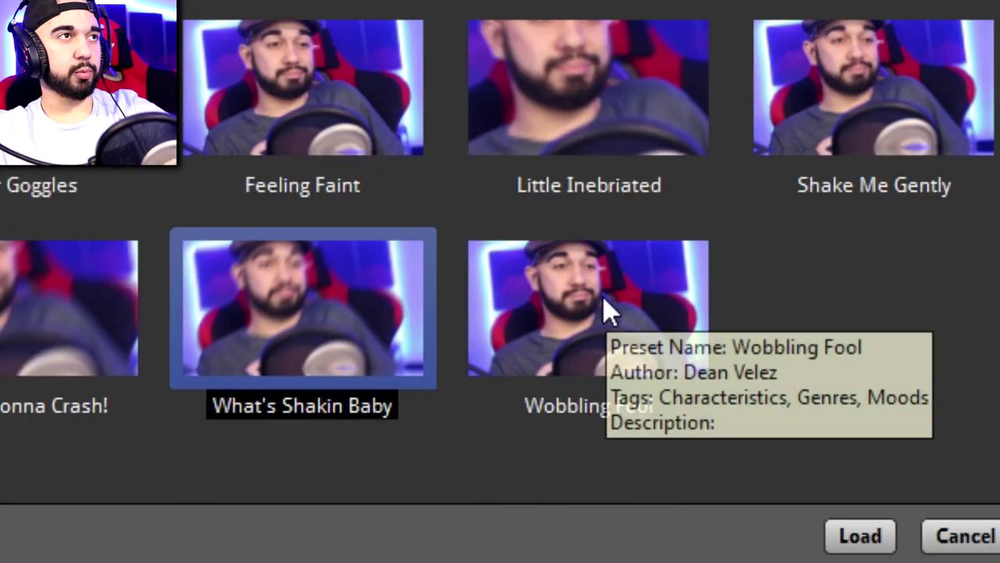
click(591, 313)
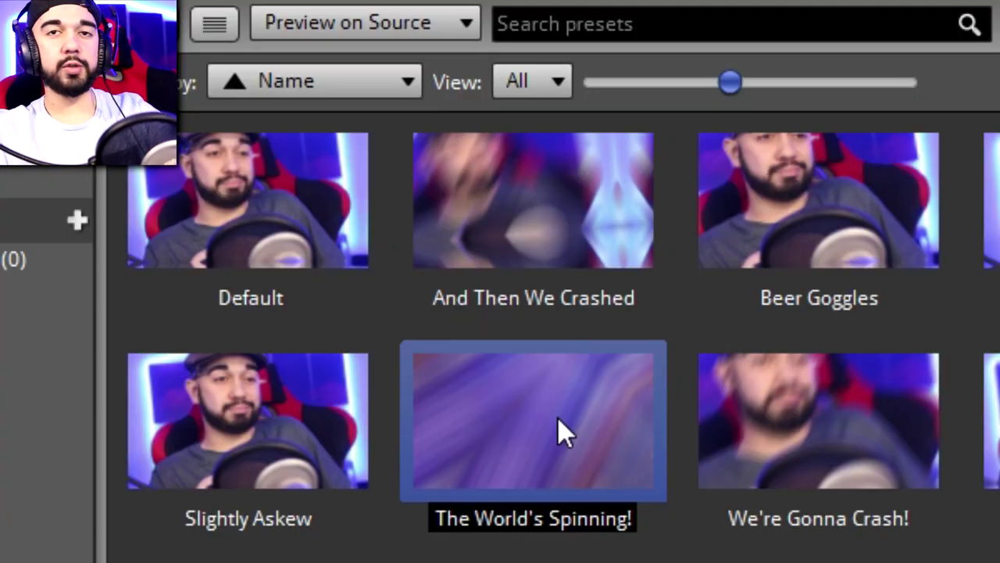
click(259, 438)
click(294, 227)
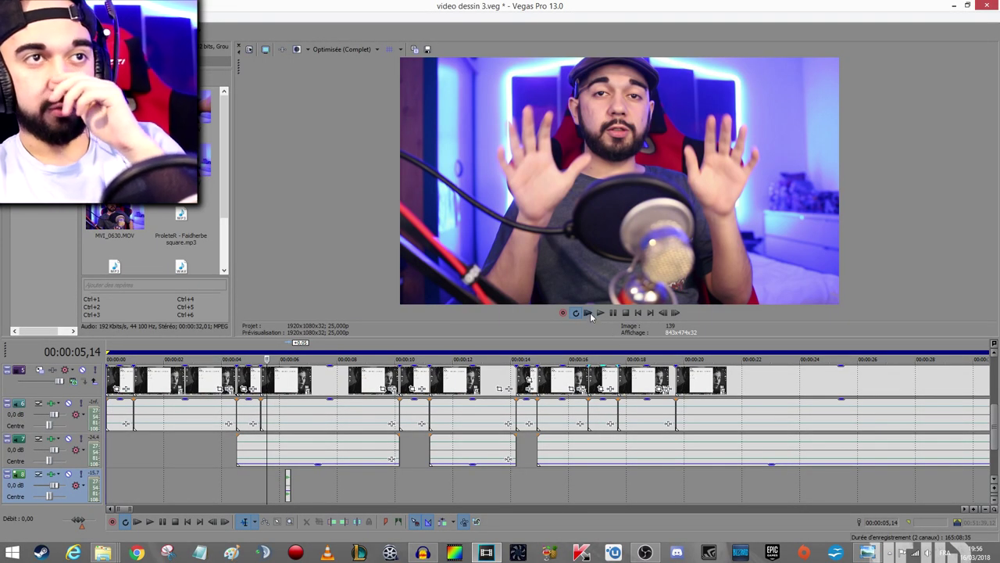
Play the edited intro from its start and open the rendering of the project to a media file
click(589, 312)
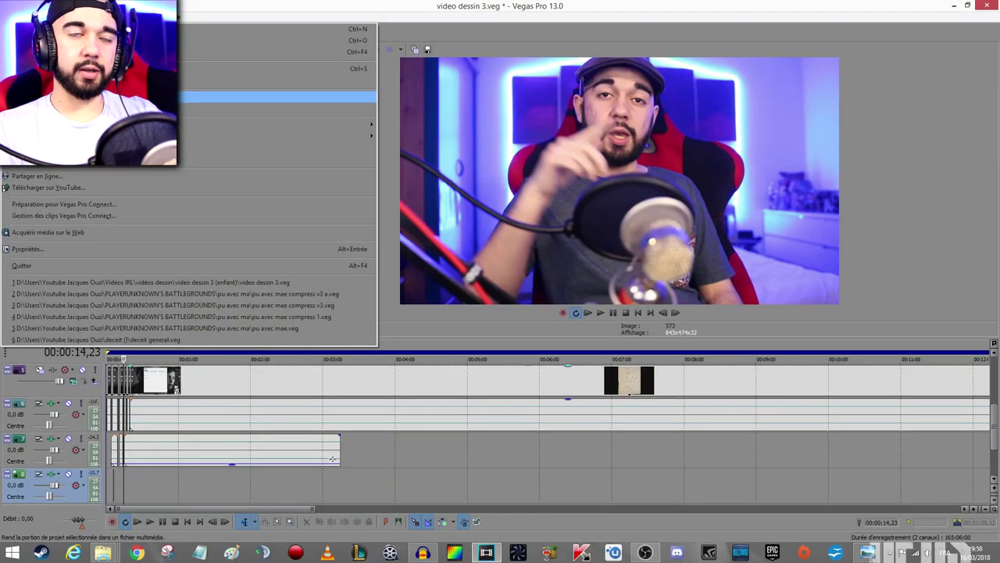
click(93, 96)
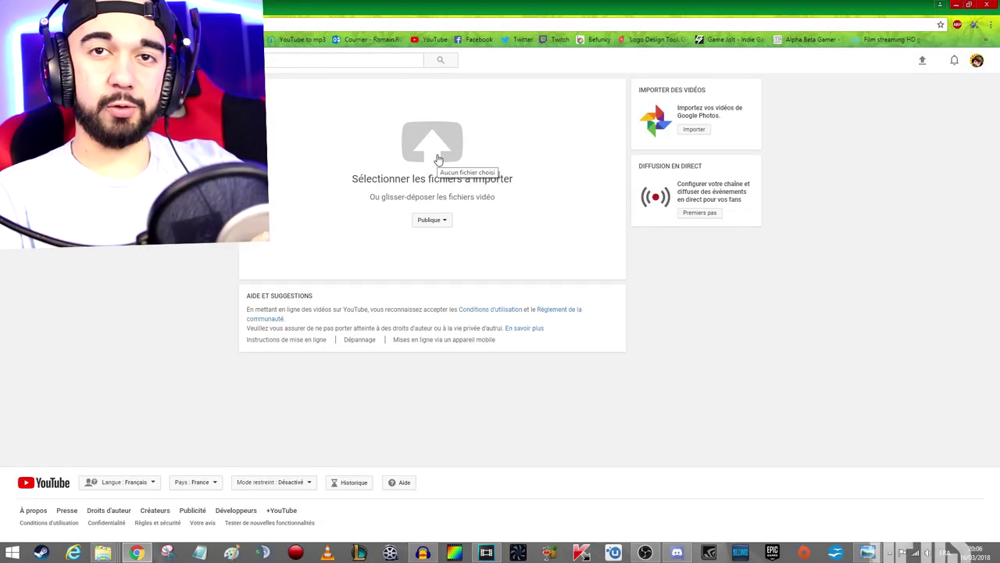
Switch to YouTube, choose the video file to upload, and go through its advanced settings and visibility choices
click(438, 160)
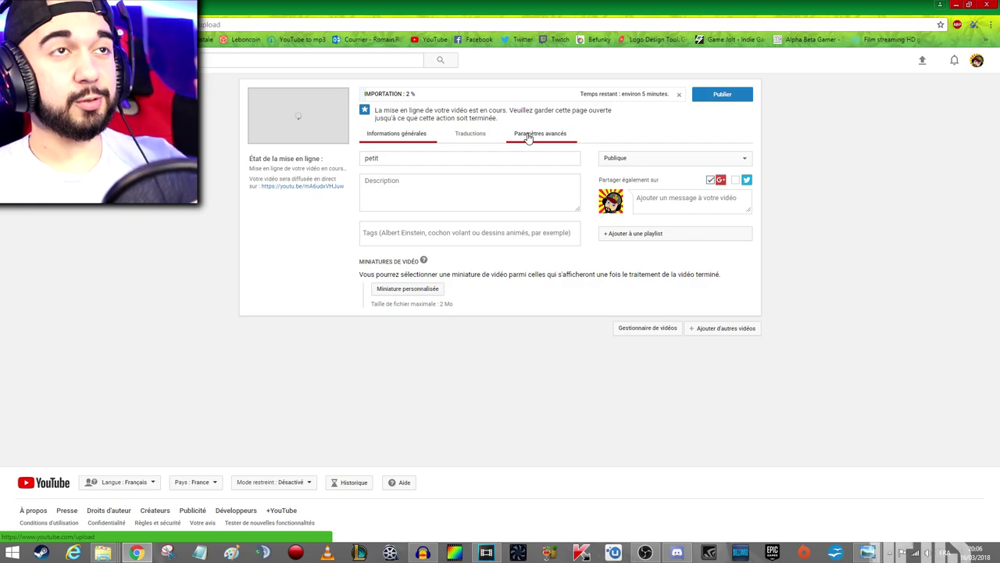
click(529, 137)
click(410, 139)
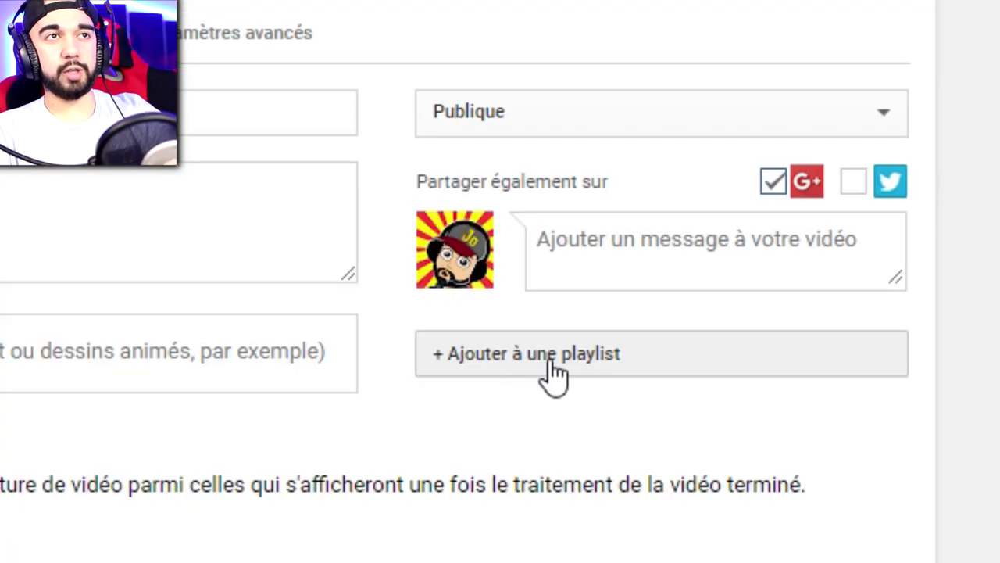
click(668, 160)
click(631, 195)
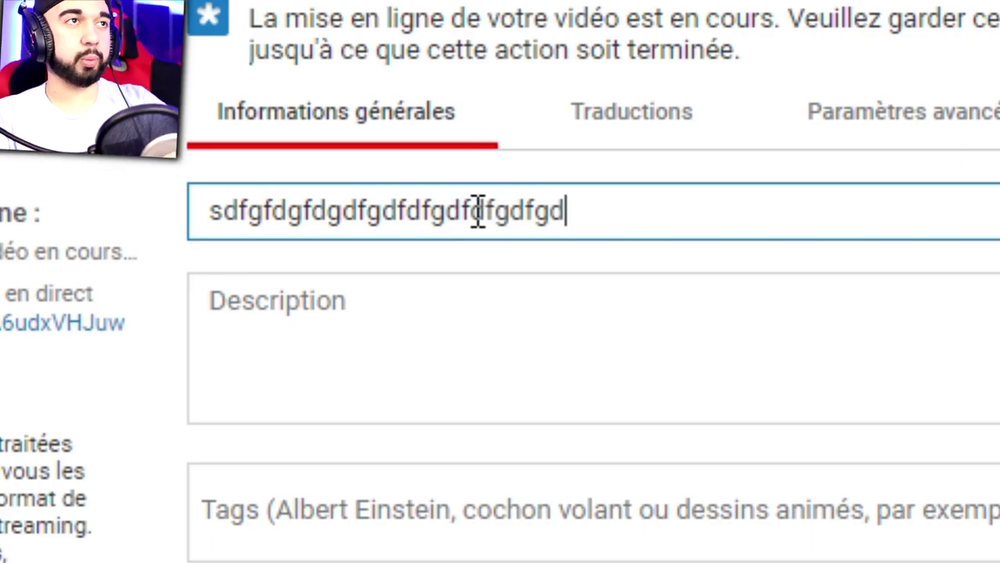
click(376, 322)
text(sqd)
key(BackSpace)
key(BackSpace)
key(BackSpace)
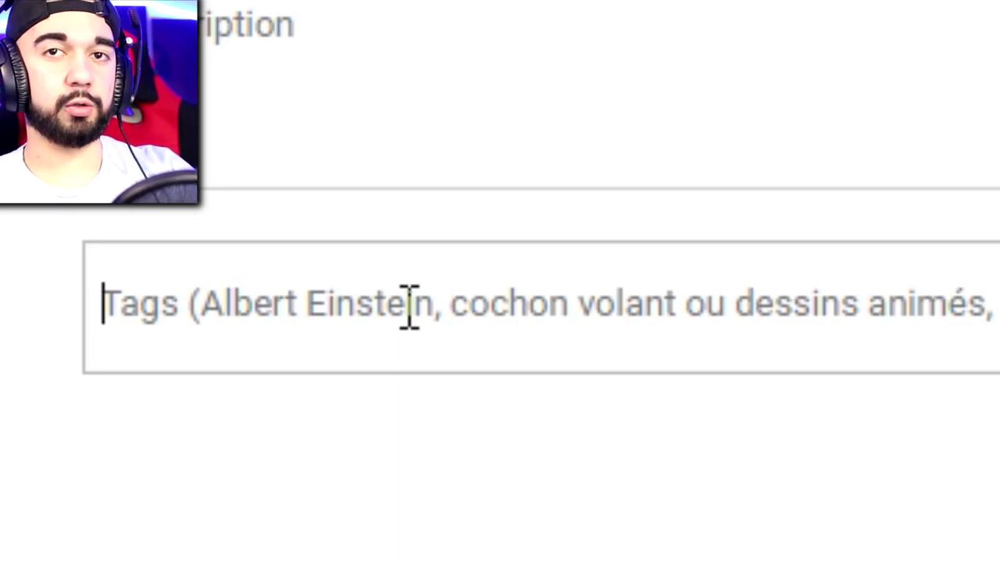
Add the tag "cornichon" to the uploading video
text(corni)
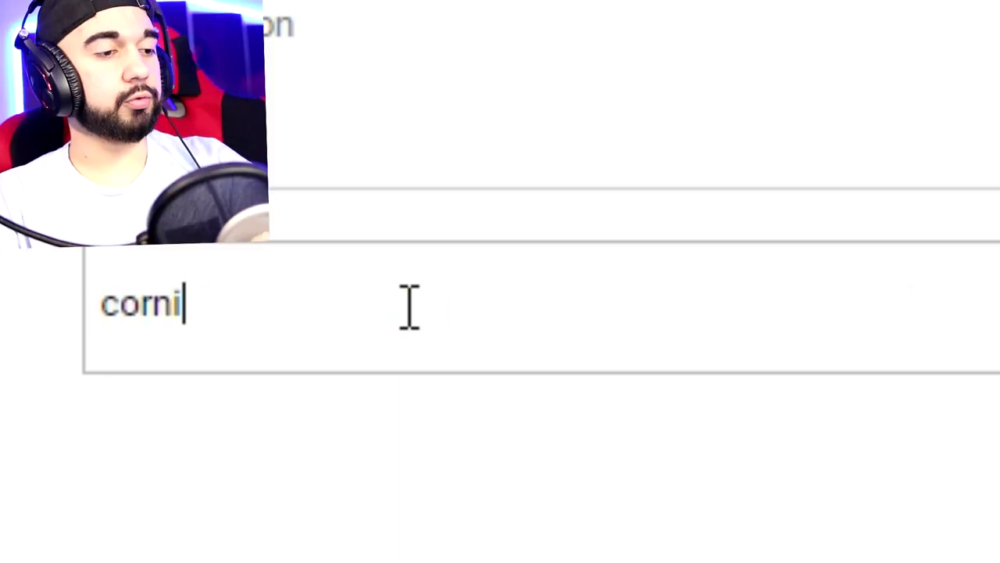
text(chon)
key(Return)
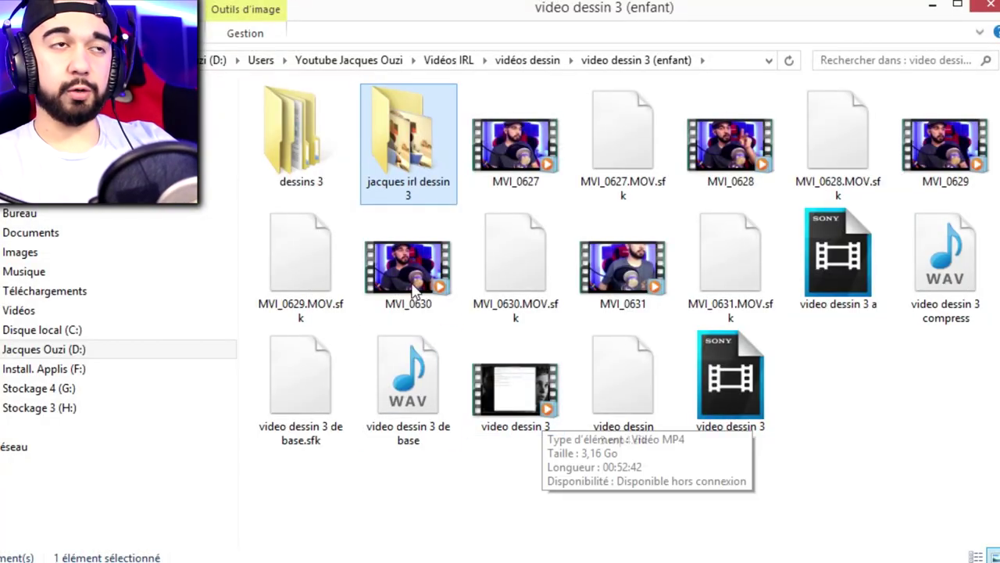
Open the portrait photo folder inside "video dessin 3 (enfant)" and view the poses from IMG_0615 onward
double_click(398, 143)
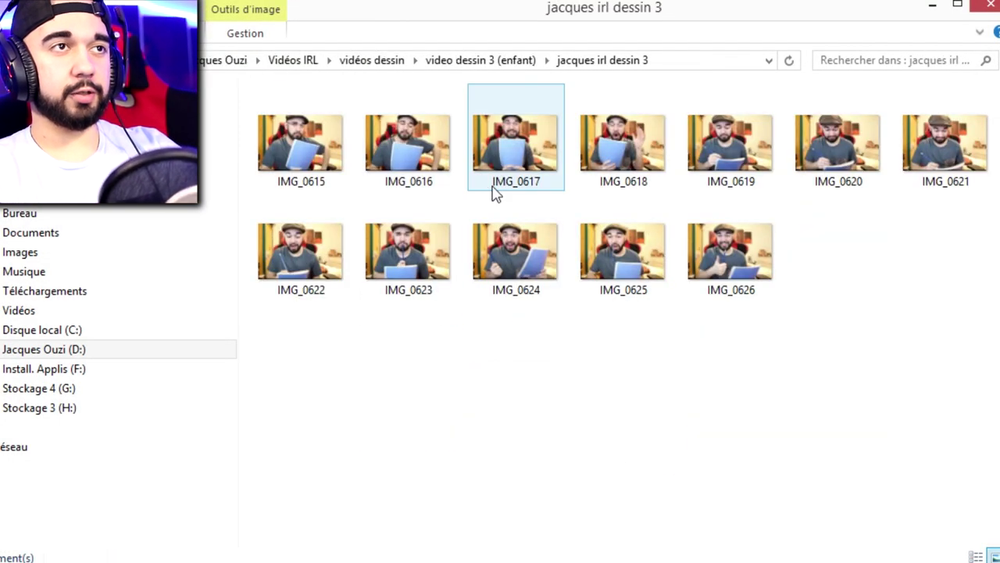
double_click(323, 168)
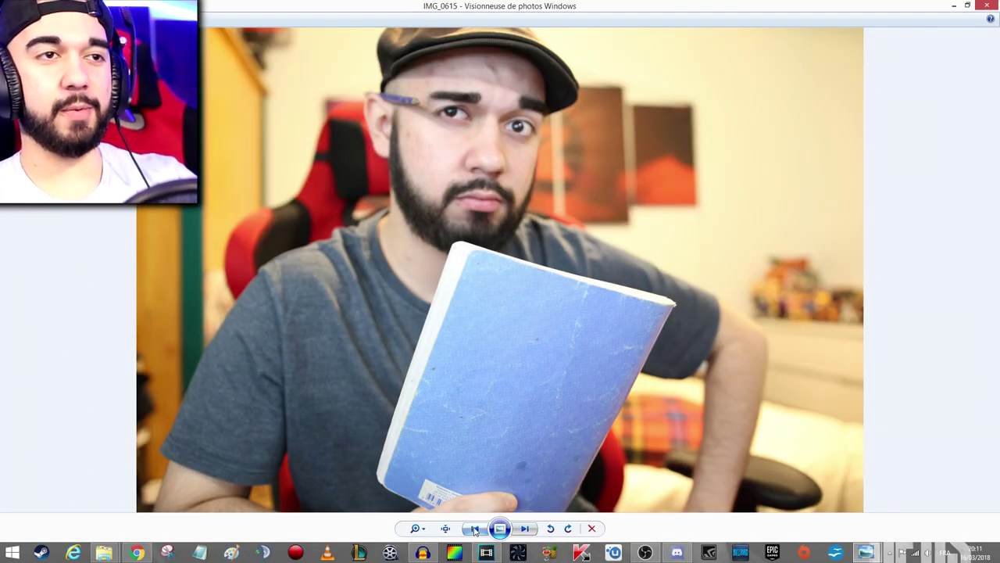
click(525, 529)
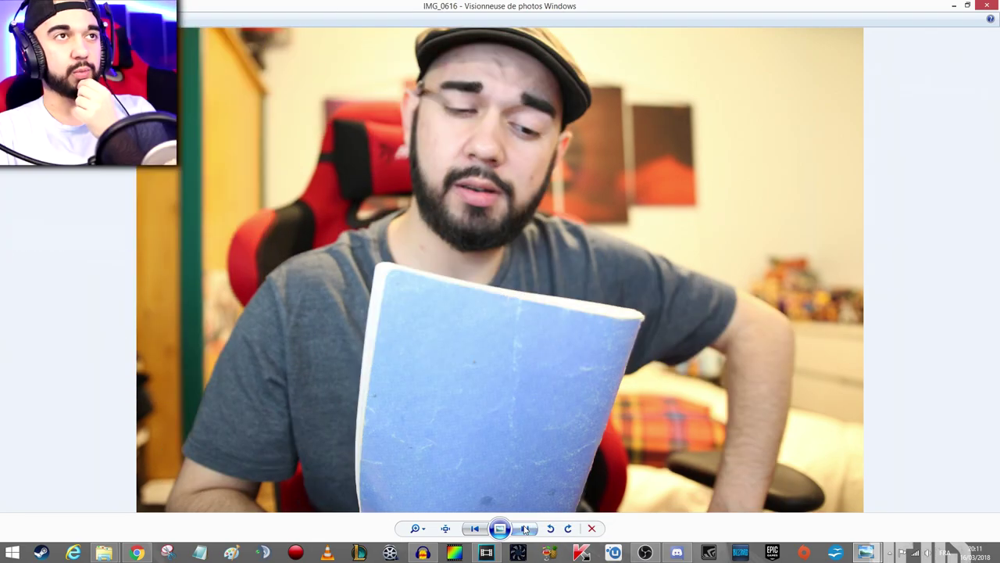
click(525, 529)
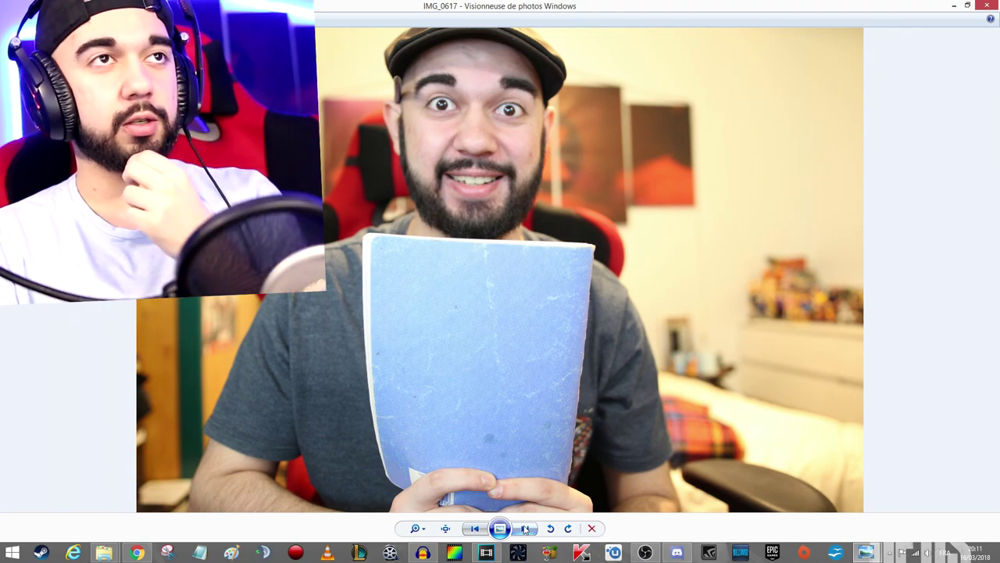
click(525, 529)
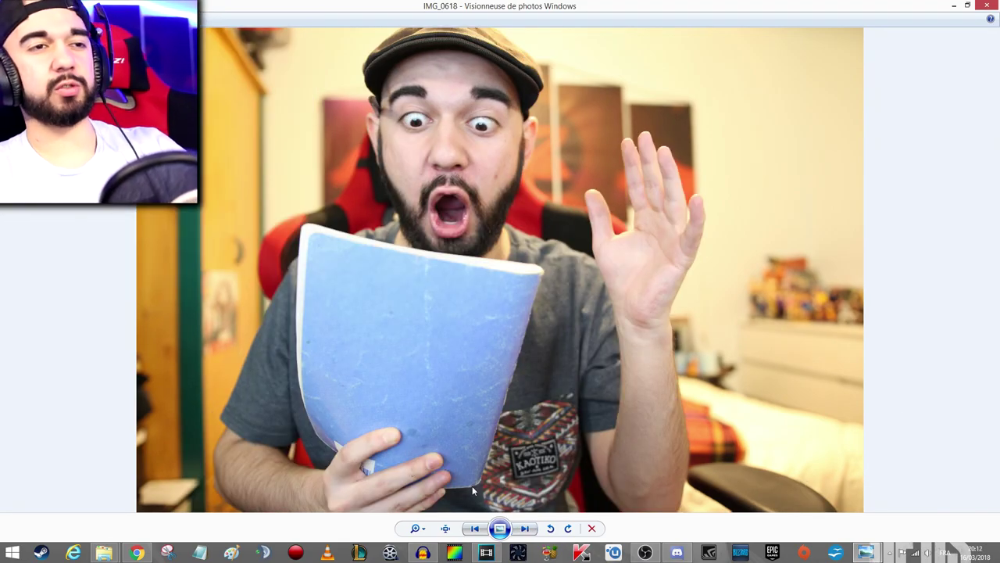
click(525, 529)
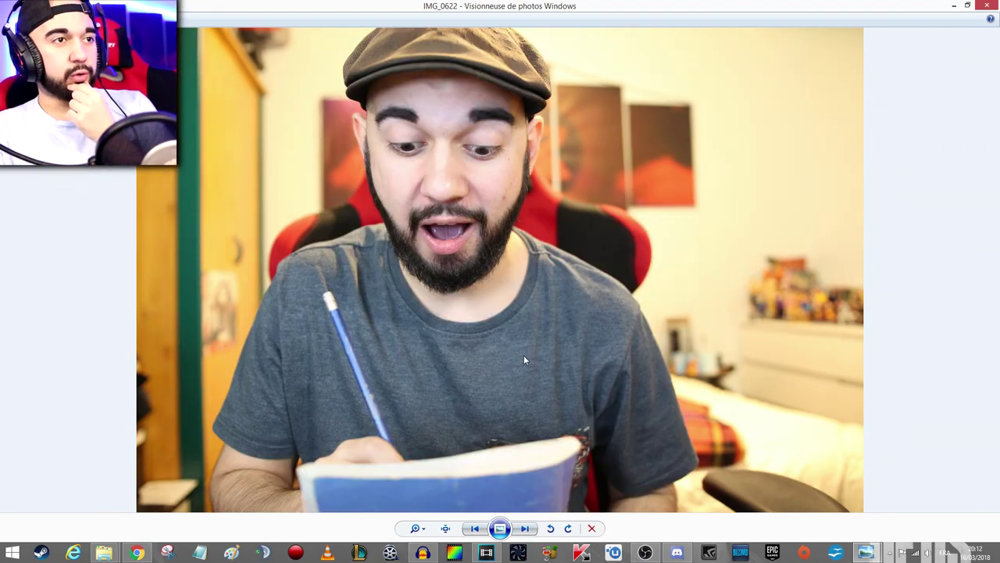
Compare the pencil and notebook poses from IMG_0622 to IMG_0625, returning to IMG_0622 as thumbnail candidate
scroll(522, 352, down, 1)
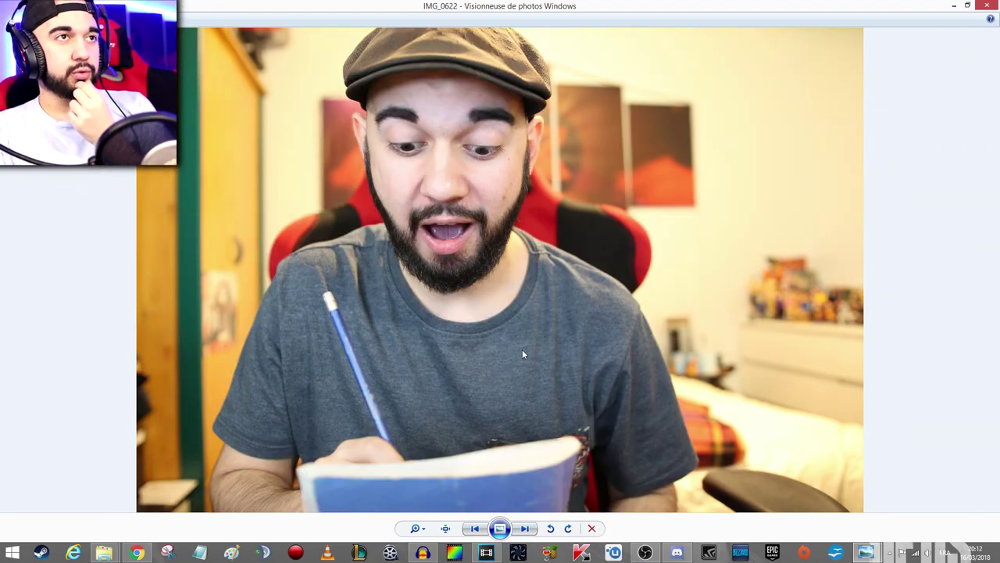
click(527, 530)
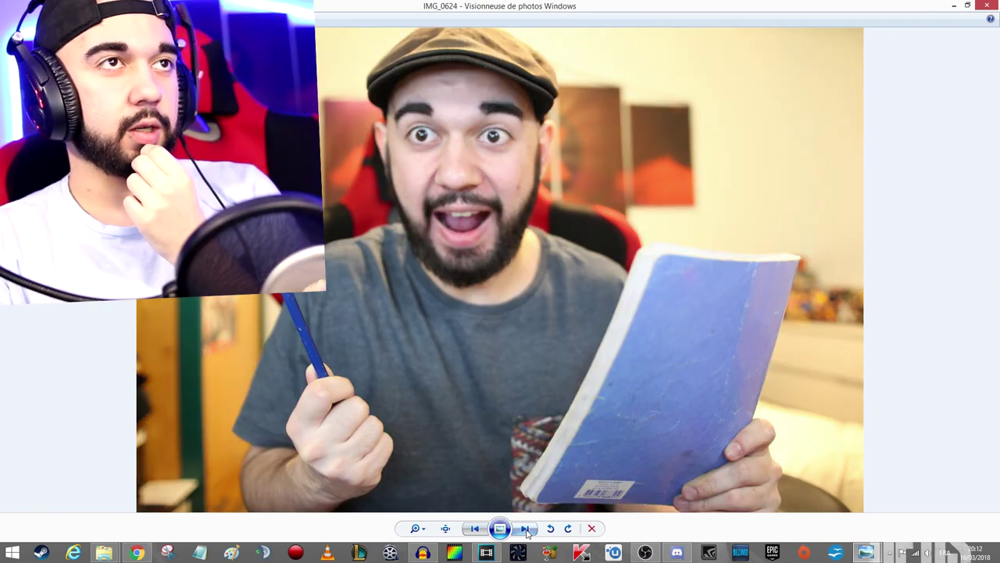
click(527, 529)
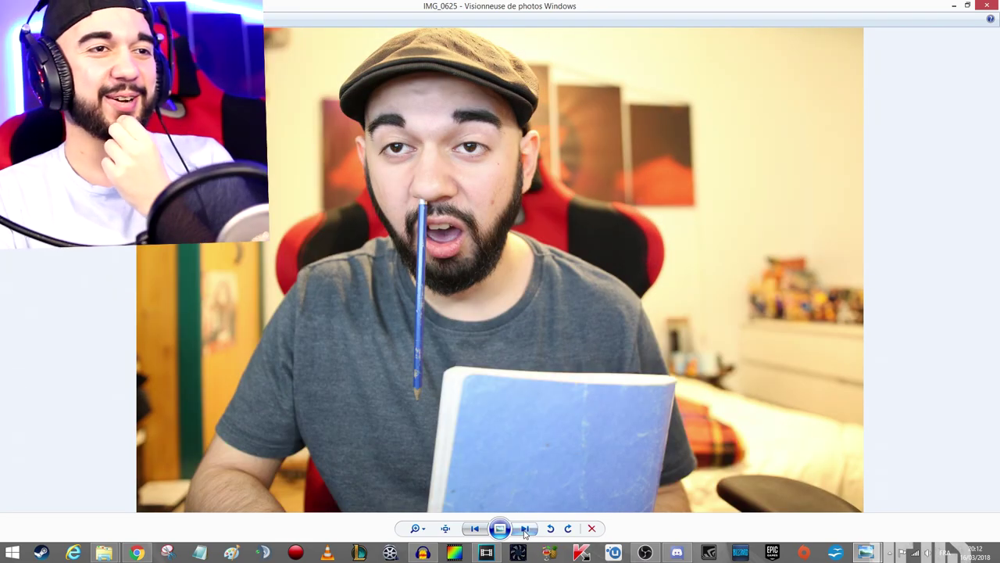
click(475, 529)
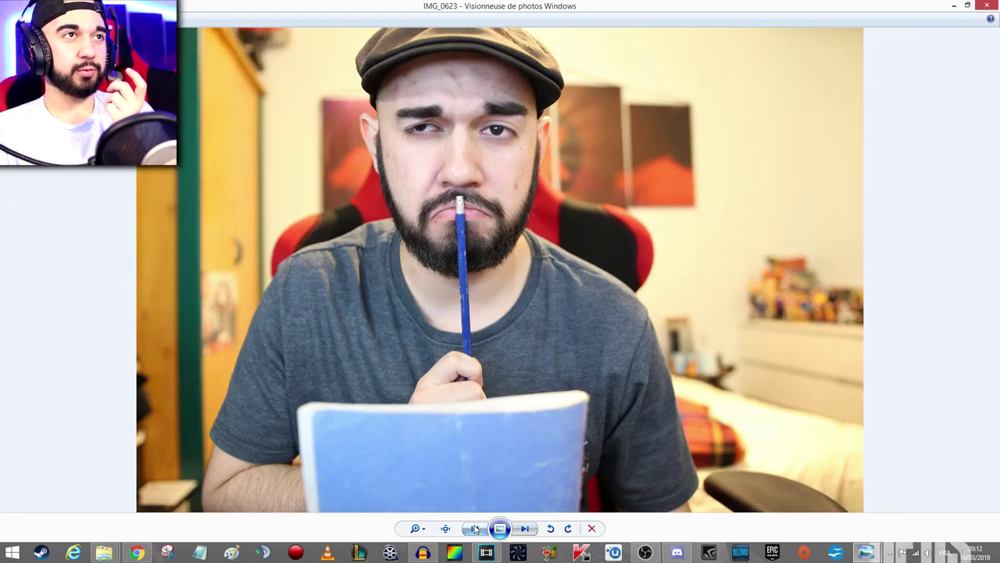
click(475, 528)
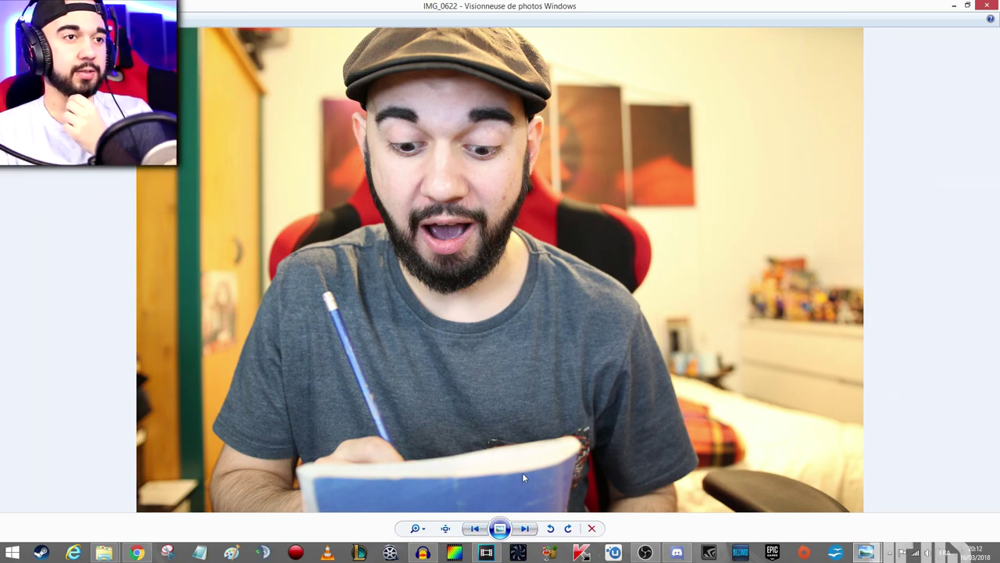
click(475, 529)
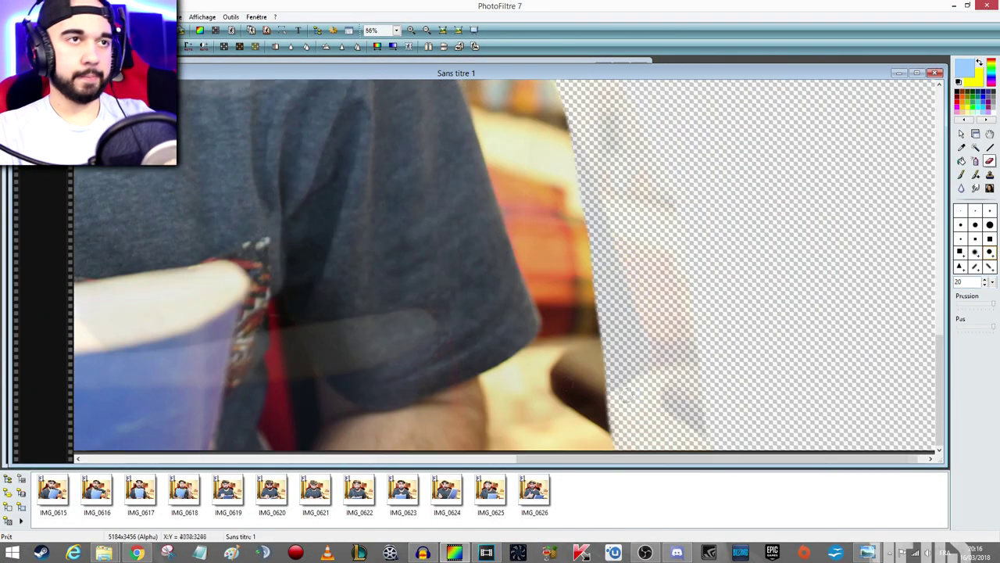
Switch to PhotoFiltre 7 and erase the background strip beside the sleeve in the notebook photo with the size 20 eraser
mouse_move(577, 234)
mouse_down()
mouse_move(547, 301)
mouse_move(536, 426)
mouse_move(566, 227)
mouse_move(582, 437)
mouse_up()
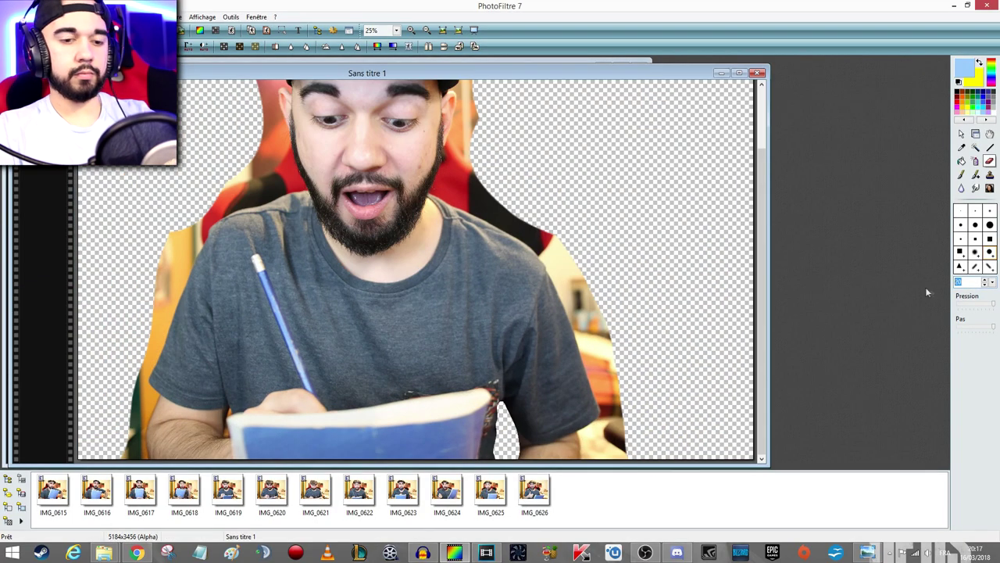